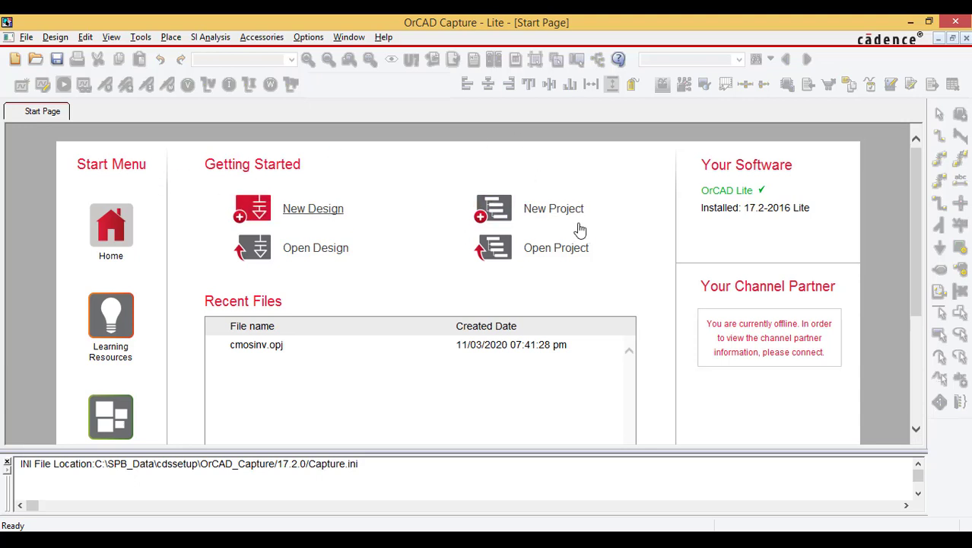
Step: Start a new PSpice Analog or Mixed A/D project named "inverter"
{"action": "left_click", "coordinate": [549, 207]}
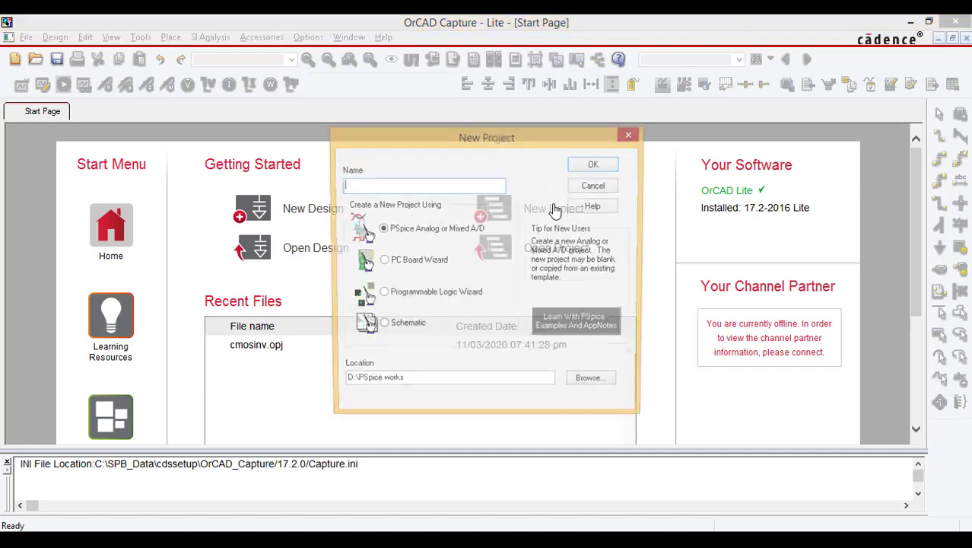
{"action": "left_click", "coordinate": [632, 136]}
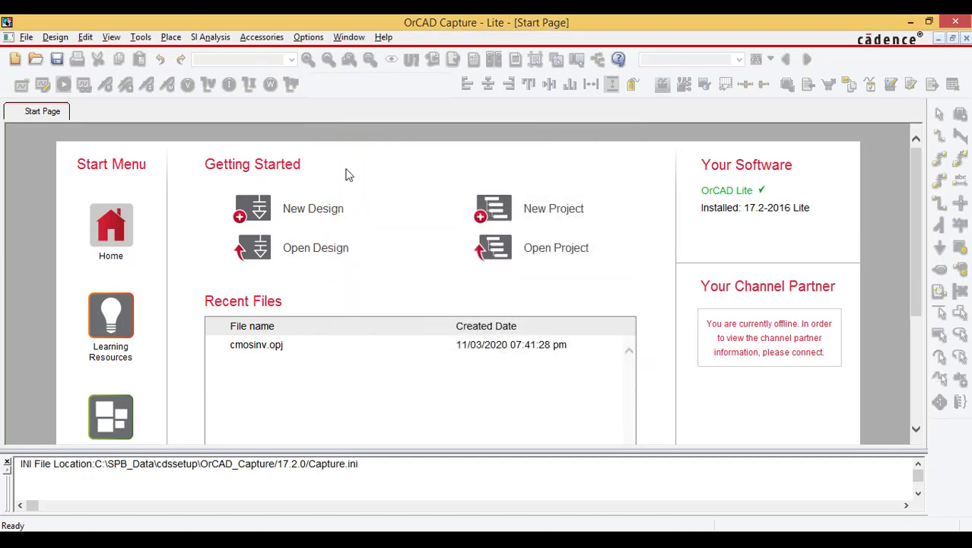
{"action": "left_click", "coordinate": [26, 38]}
{"action": "mouse_move", "coordinate": [38, 56]}
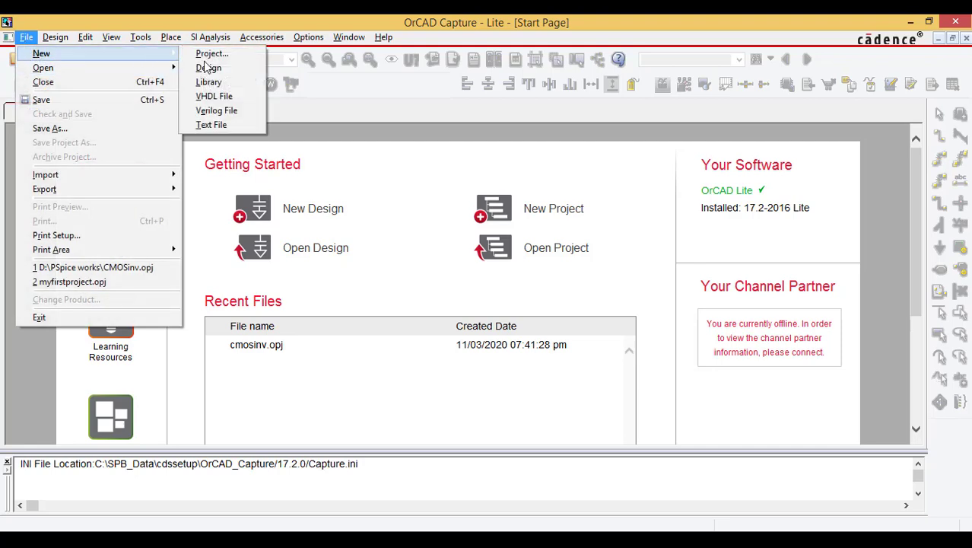
{"action": "left_click", "coordinate": [213, 54]}
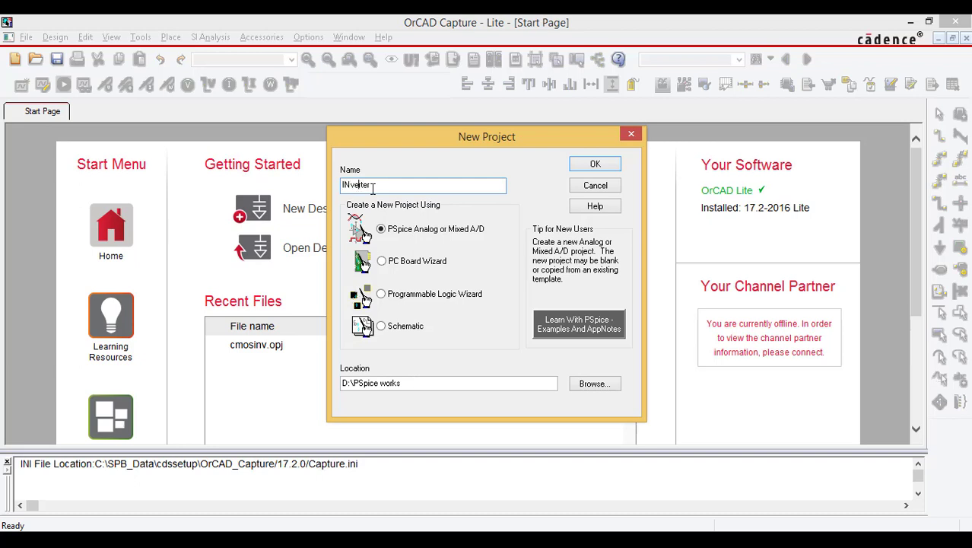
{"action": "key", "text": "BackSpace"}
{"action": "key", "text": "BackSpace"}
{"action": "type", "text": "in"}
{"action": "left_click", "coordinate": [395, 228]}
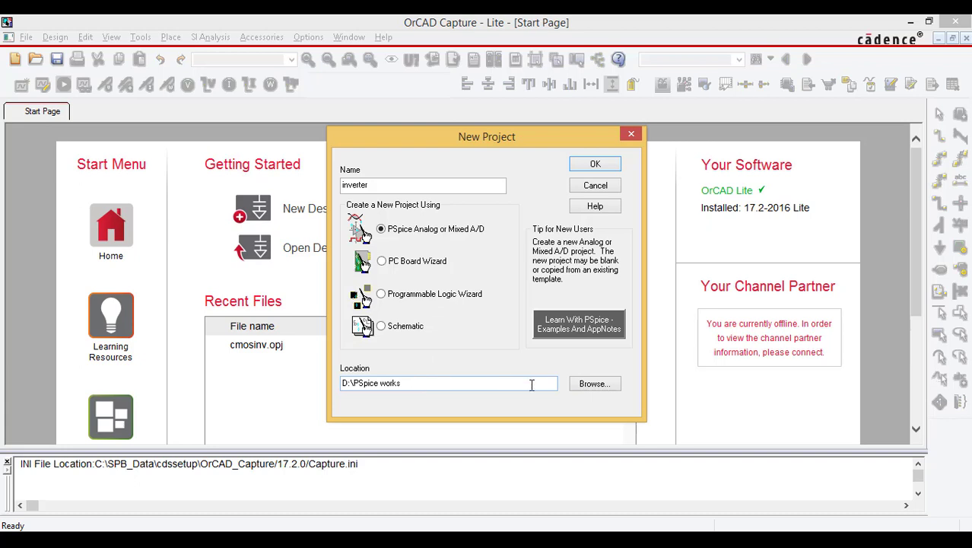
Step: Choose D:\PSpice works as the project location and create it as a blank project
{"action": "left_click", "coordinate": [594, 384]}
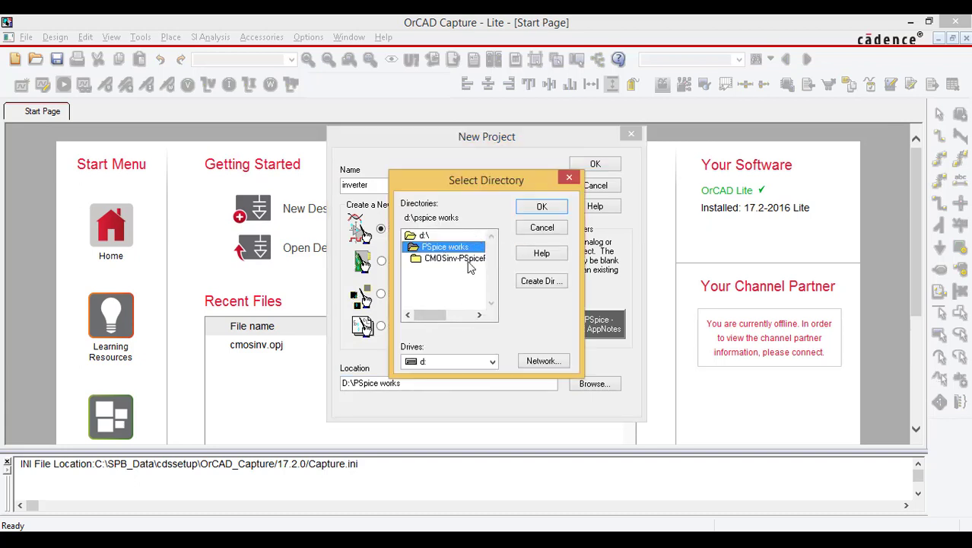
{"action": "left_click", "coordinate": [542, 208]}
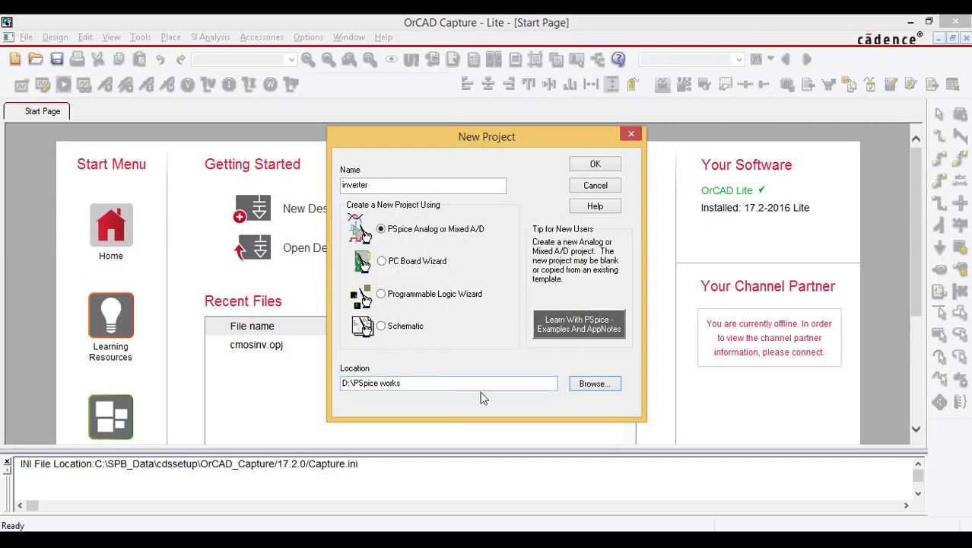
{"action": "left_click", "coordinate": [587, 165]}
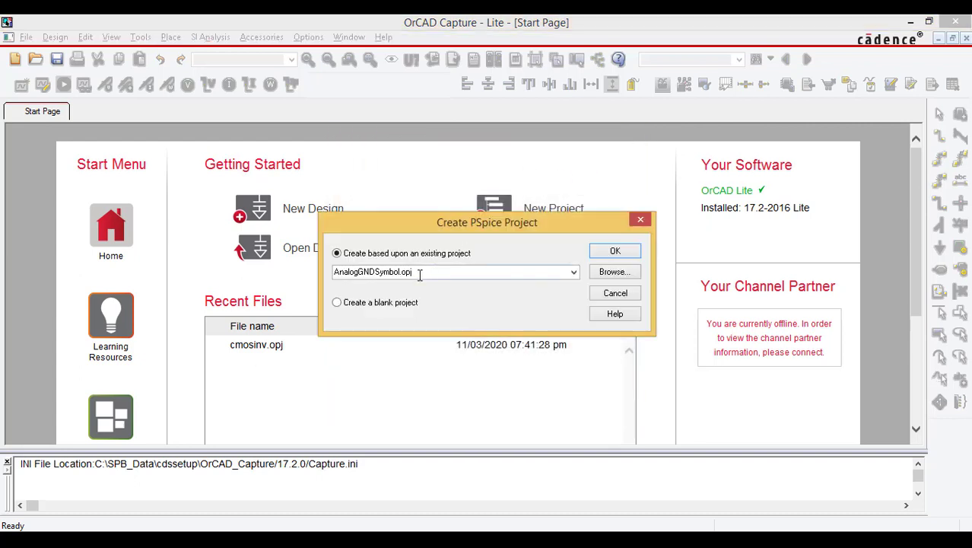
{"action": "left_click", "coordinate": [369, 304]}
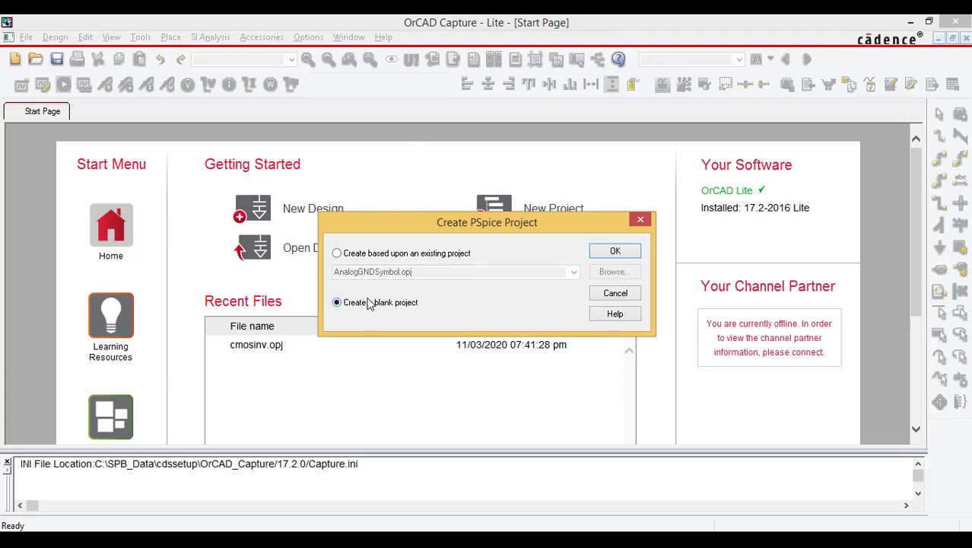
{"action": "left_click", "coordinate": [625, 252]}
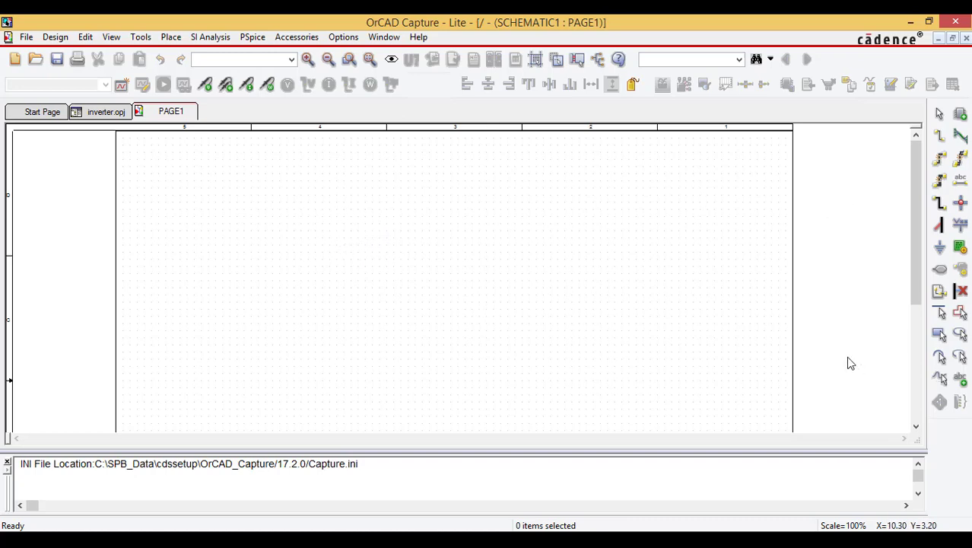
{"action": "left_click", "coordinate": [177, 39]}
{"action": "mouse_move", "coordinate": [213, 99]}
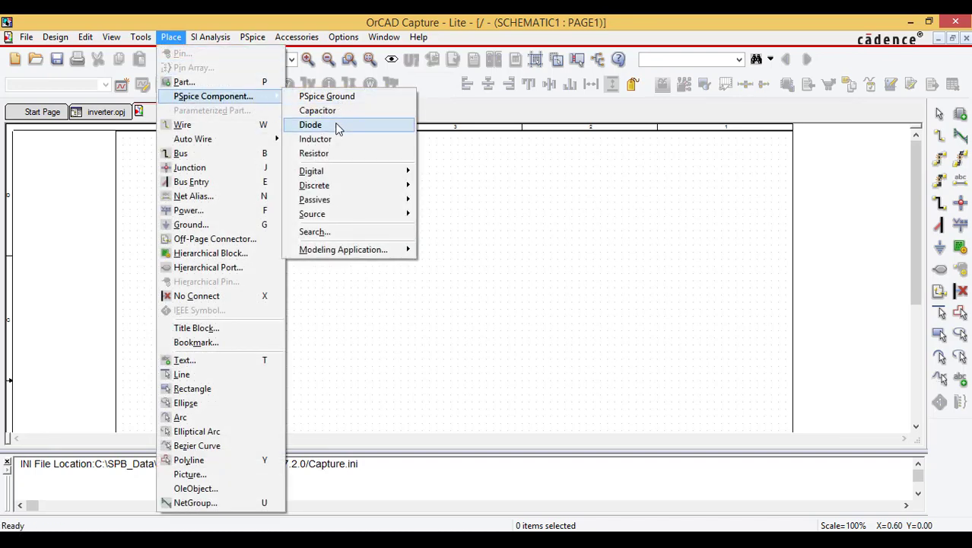
{"action": "mouse_move", "coordinate": [341, 174]}
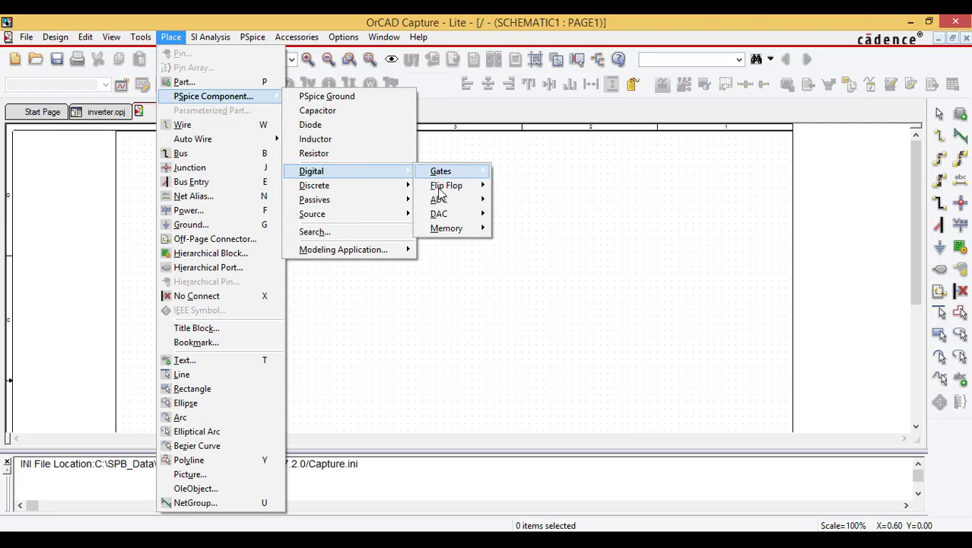
{"action": "mouse_move", "coordinate": [353, 225]}
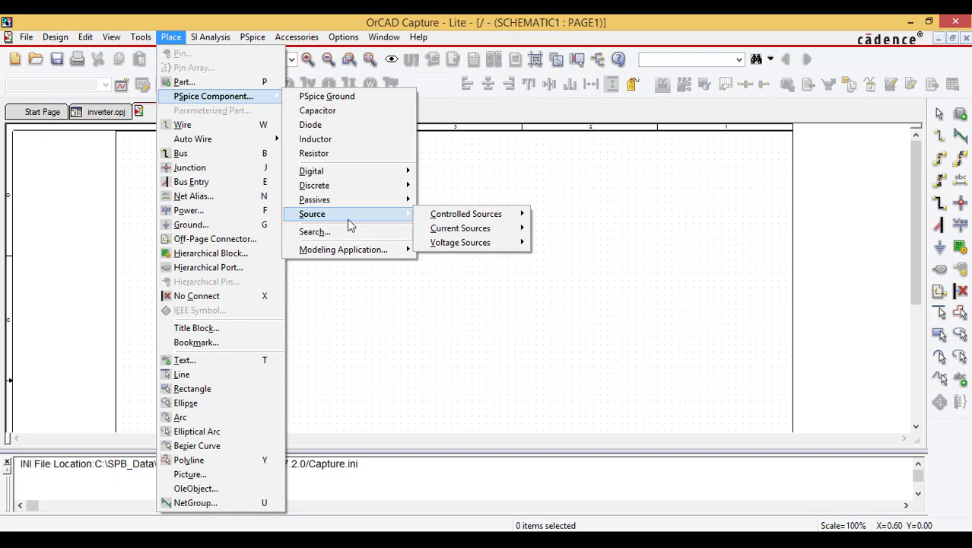
{"action": "mouse_move", "coordinate": [498, 237]}
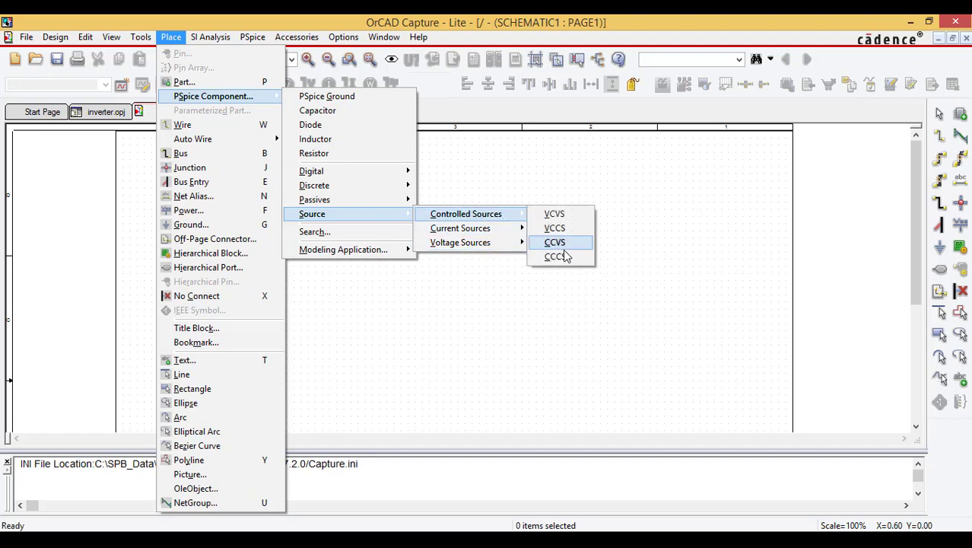
{"action": "left_click", "coordinate": [678, 247]}
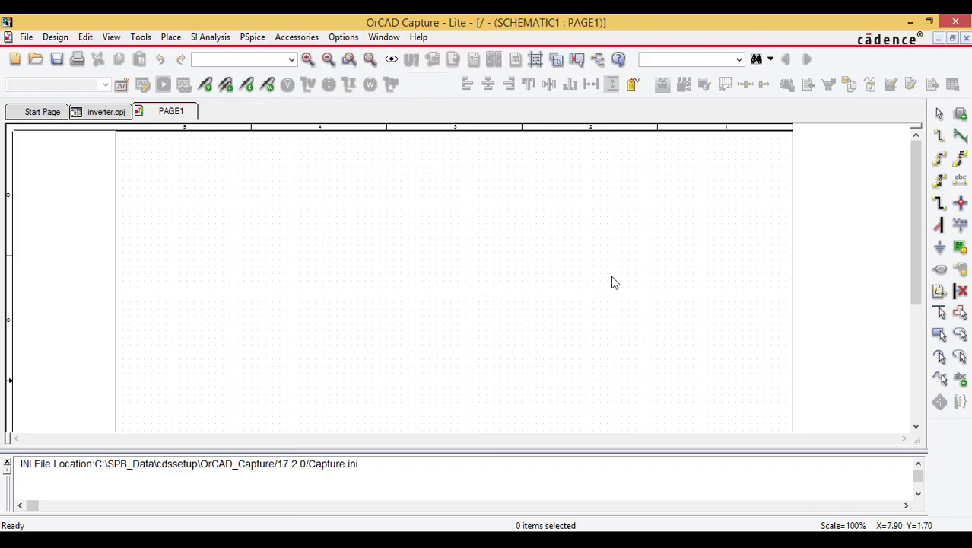
Step: Open part placement and remove all configured libraries except the Design Cache
{"action": "left_click", "coordinate": [961, 116]}
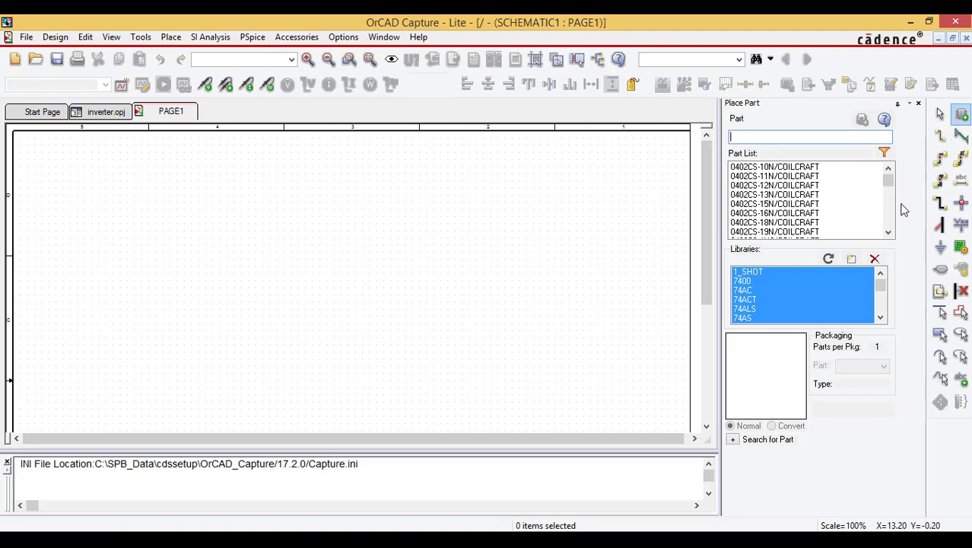
{"action": "left_click", "coordinate": [822, 290]}
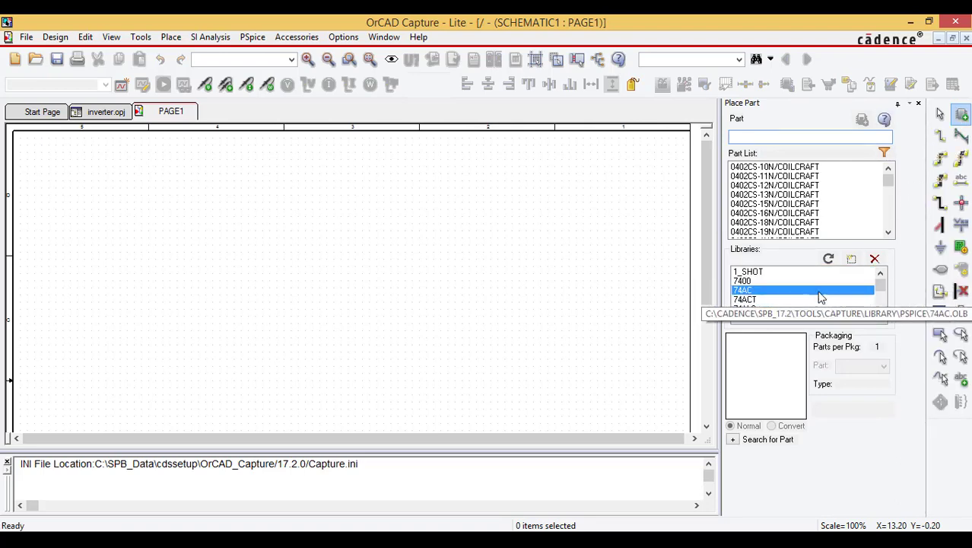
{"action": "left_click", "coordinate": [851, 260]}
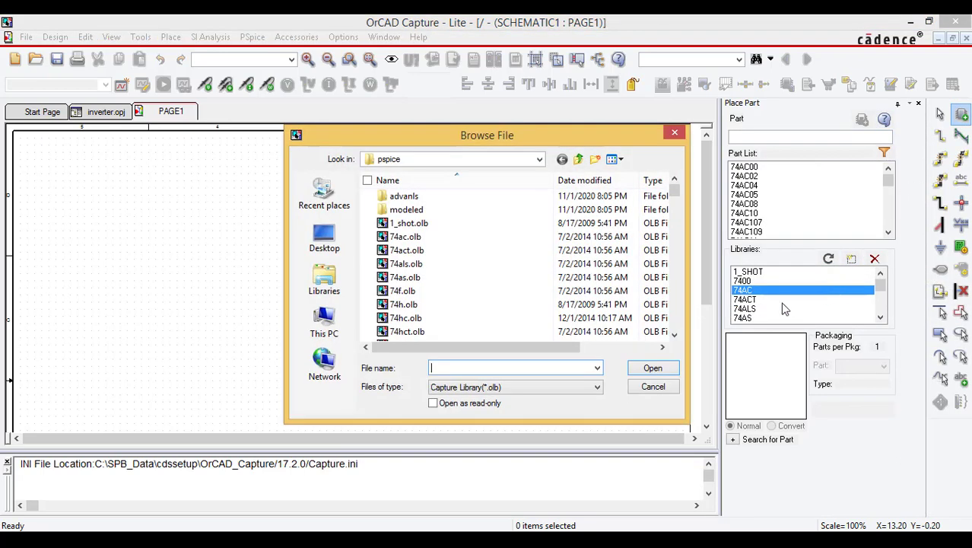
{"action": "left_click", "coordinate": [688, 152]}
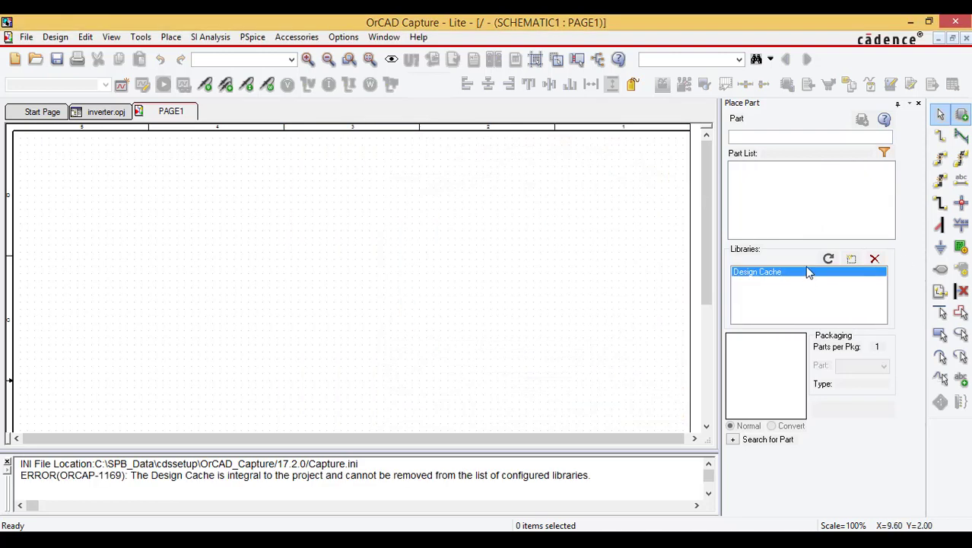
Step: Add all Capture library files from the pspice folder to the configured part libraries
{"action": "left_click", "coordinate": [851, 260]}
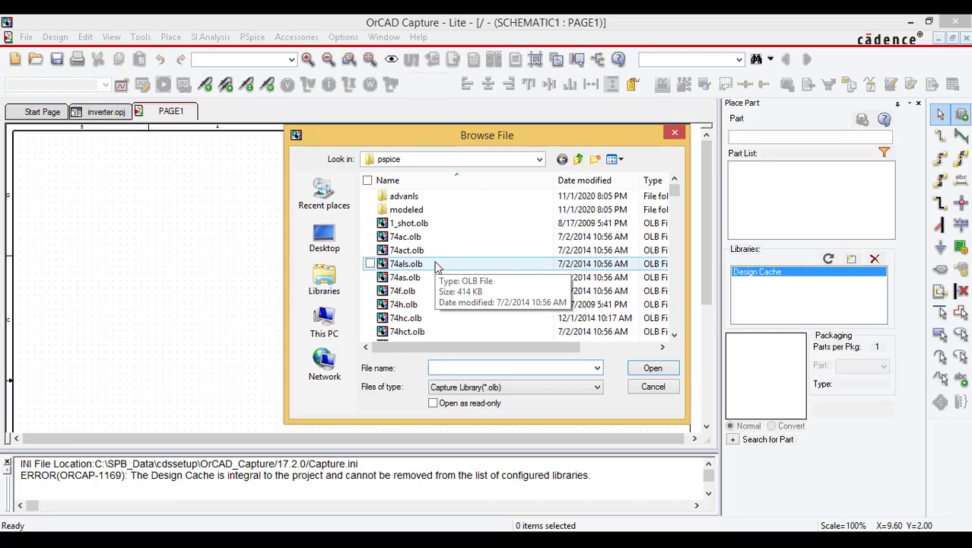
{"action": "left_click", "coordinate": [436, 267]}
{"action": "key", "text": "ctrl+a"}
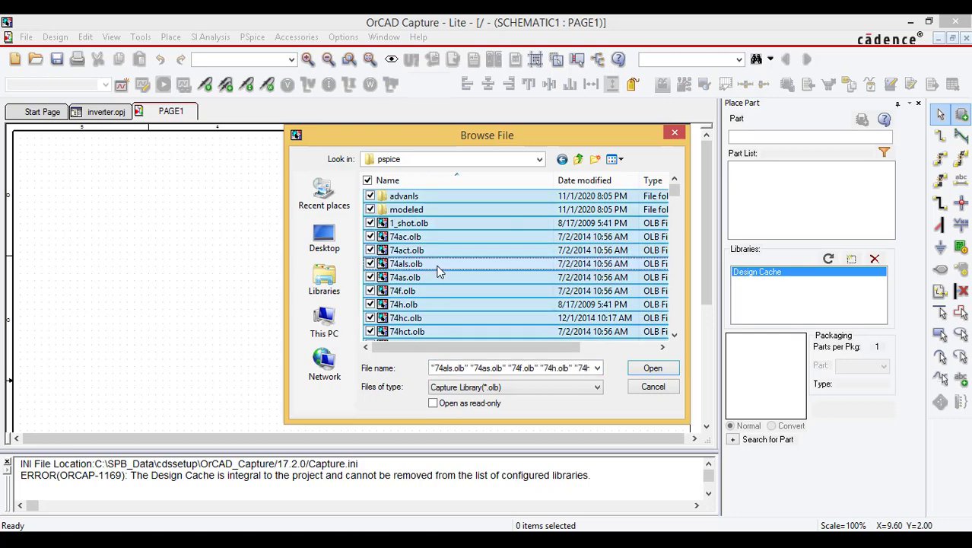
{"action": "left_click", "coordinate": [646, 370]}
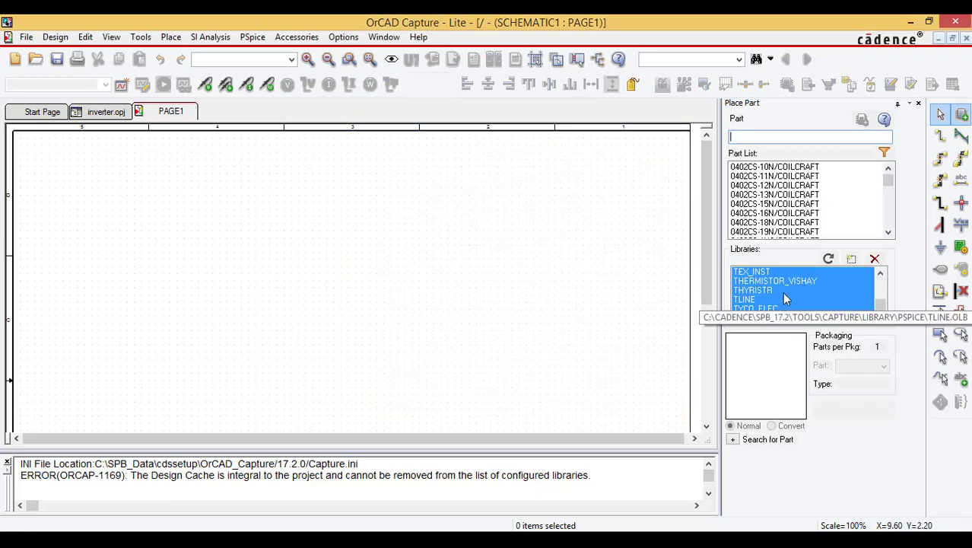
Step: Examine the contents of the last few libraries, previewing several crystal parts in the XTAL library
{"action": "left_click", "coordinate": [776, 281]}
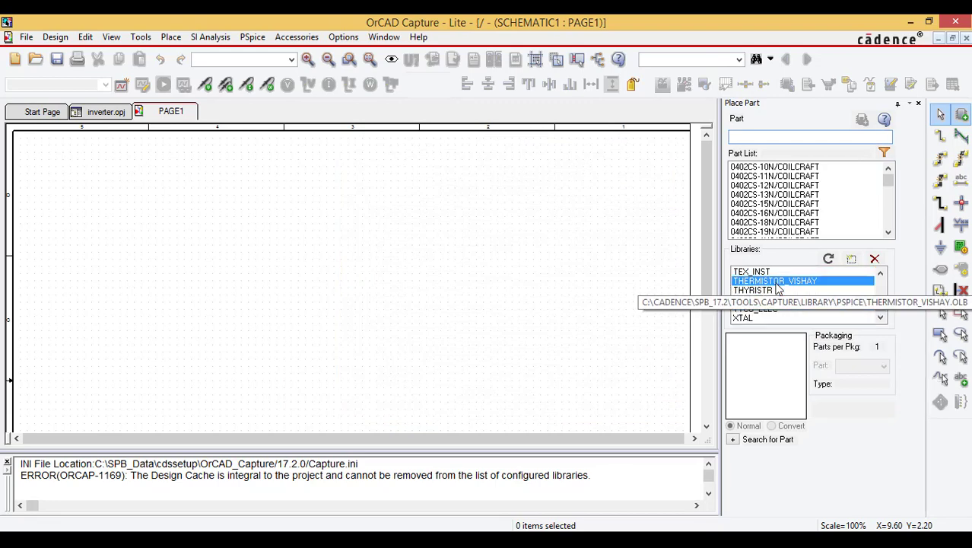
{"action": "left_click", "coordinate": [772, 290]}
{"action": "left_click", "coordinate": [769, 308]}
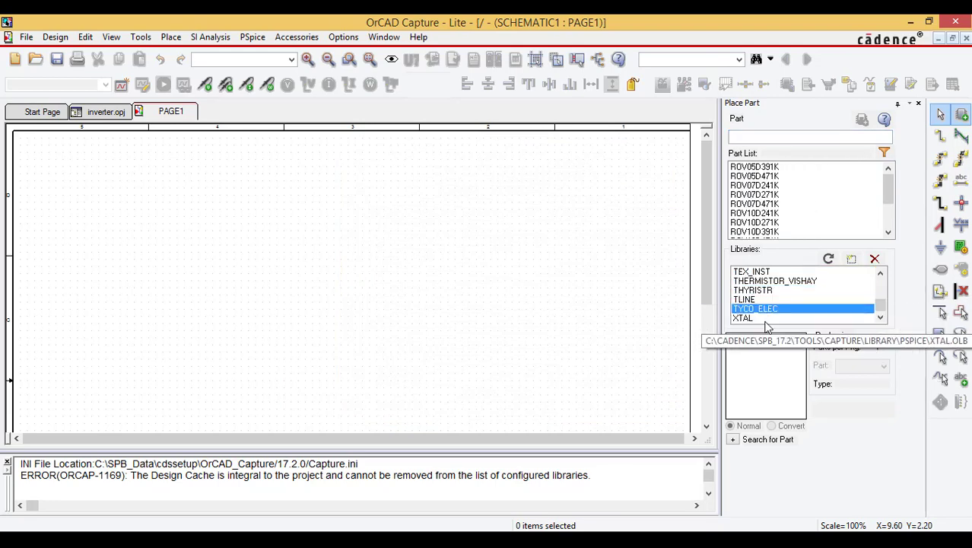
{"action": "left_click", "coordinate": [765, 319]}
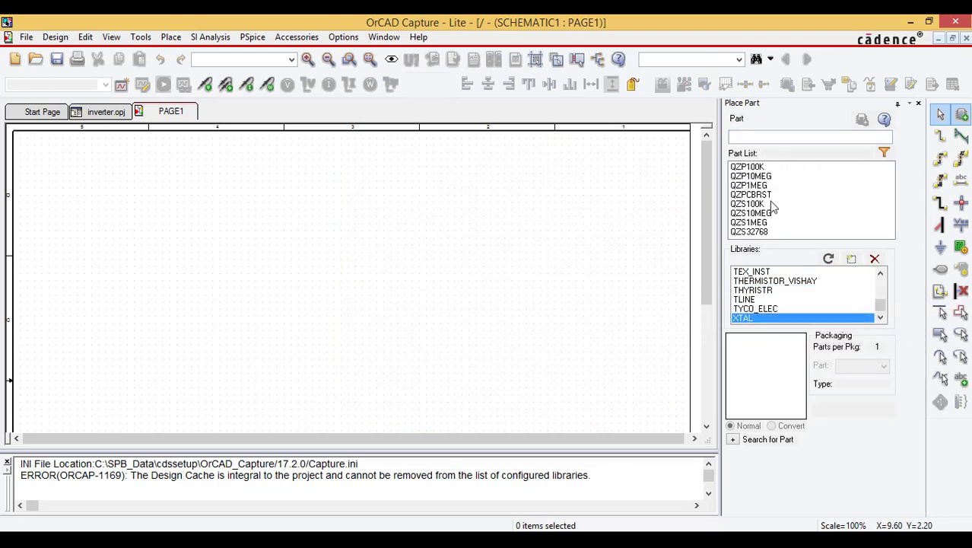
{"action": "left_click", "coordinate": [779, 176]}
{"action": "left_click", "coordinate": [778, 204]}
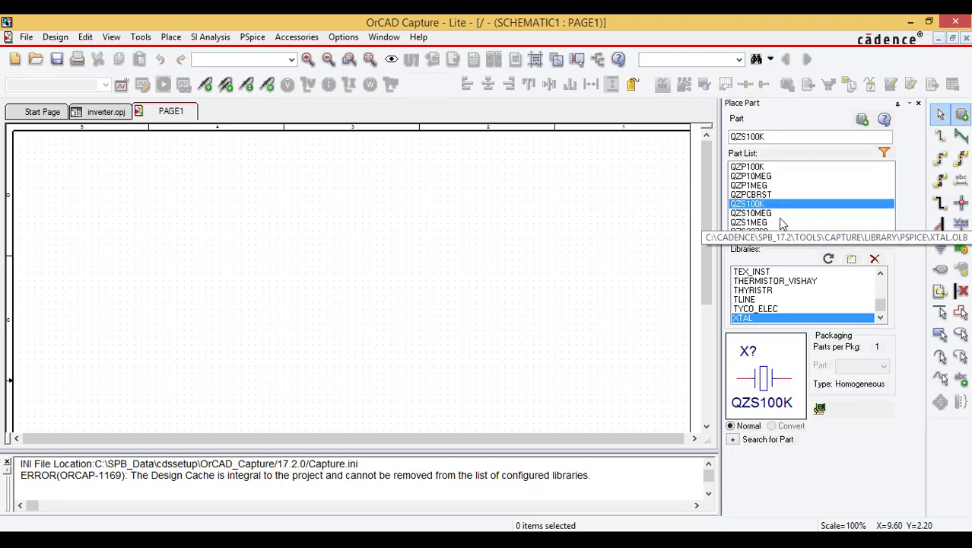
{"action": "left_click", "coordinate": [782, 222]}
{"action": "left_click", "coordinate": [784, 185]}
{"action": "left_click", "coordinate": [777, 213]}
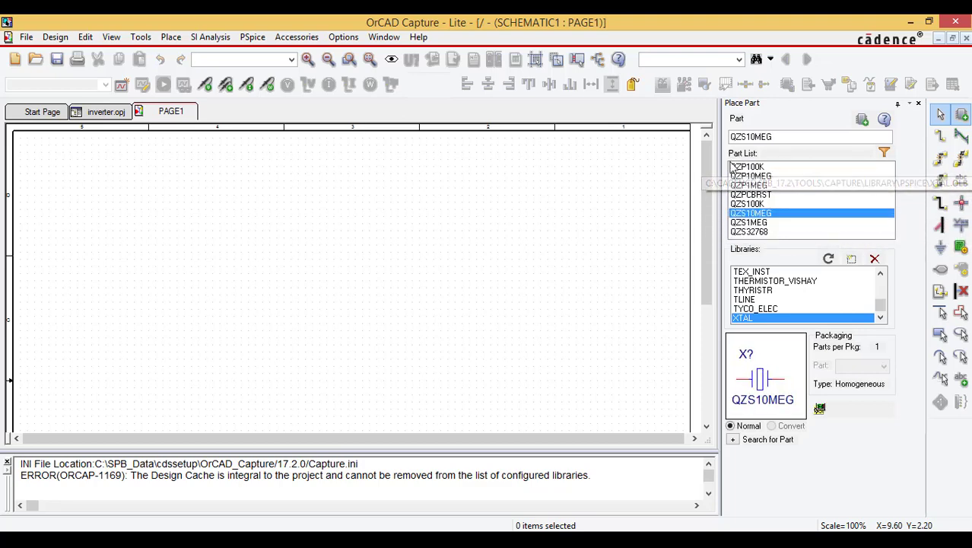
{"action": "left_click", "coordinate": [763, 186]}
{"action": "left_click", "coordinate": [761, 204]}
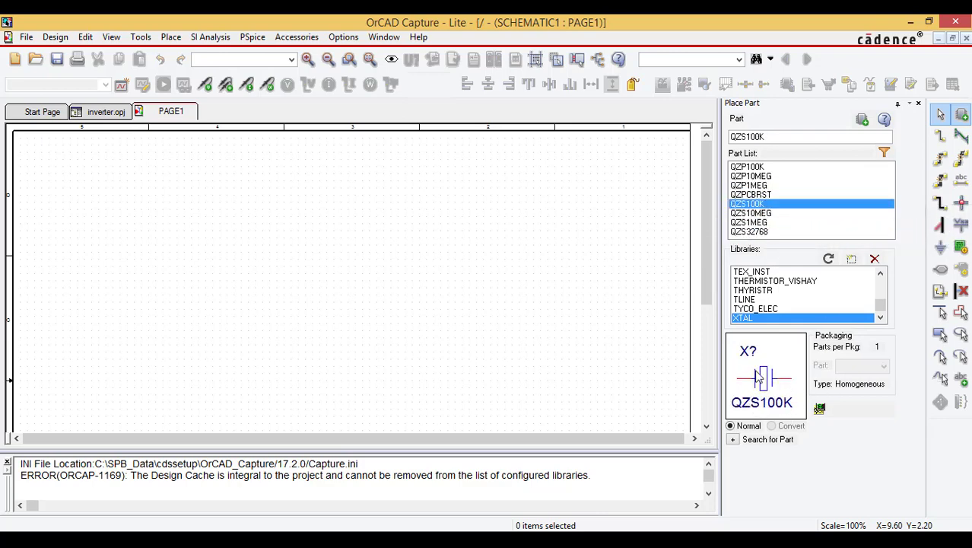
Step: Examine the ANALOG library, previewing its parts from C through FPOLY
{"action": "left_click", "coordinate": [791, 304]}
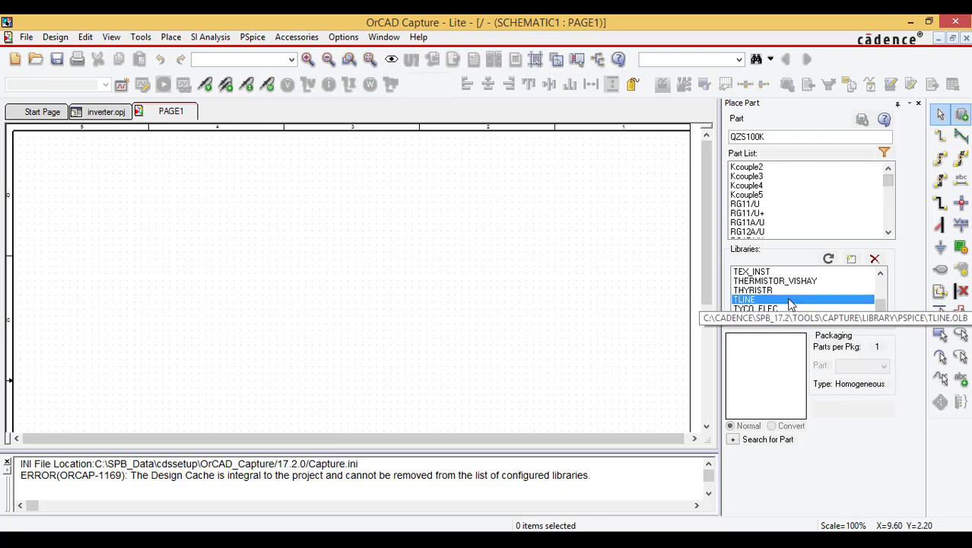
{"action": "type", "text": "an"}
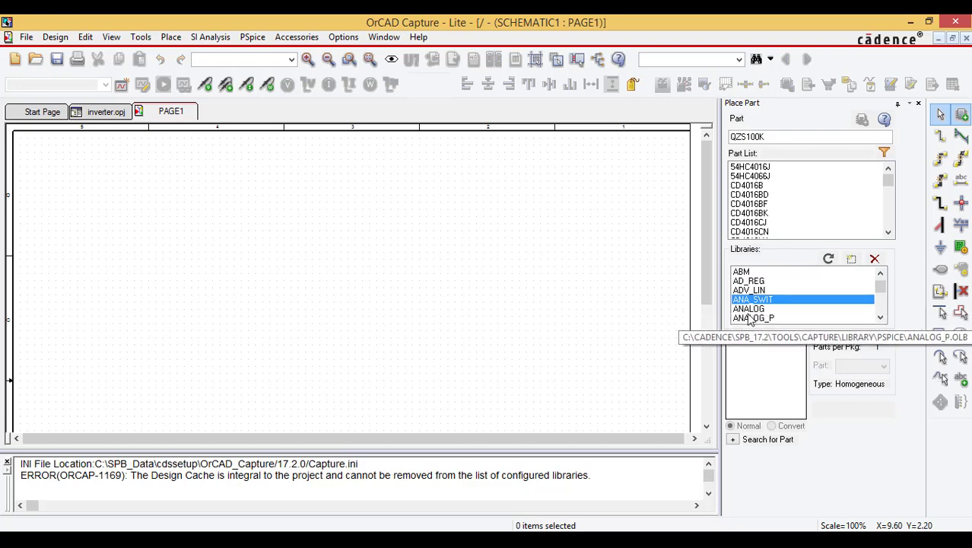
{"action": "left_click", "coordinate": [761, 310]}
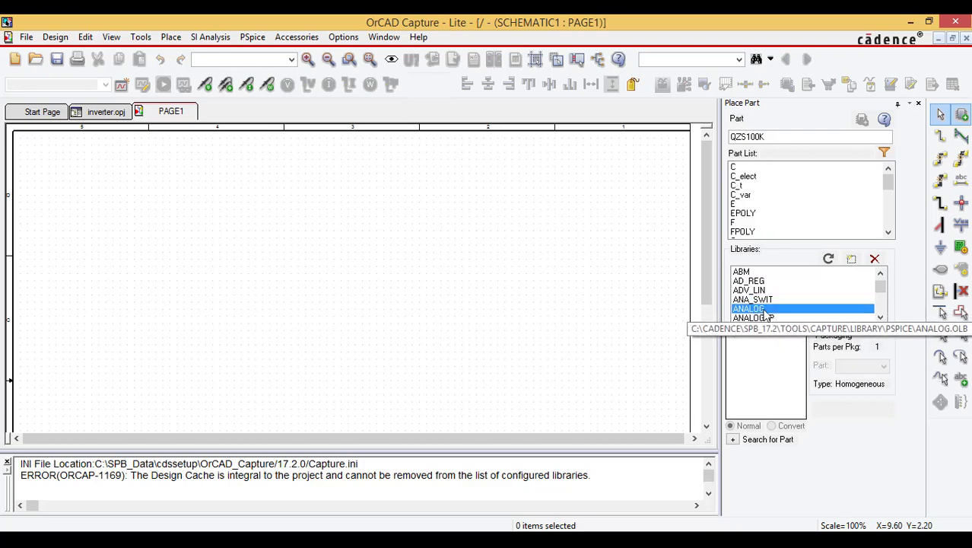
{"action": "left_click", "coordinate": [742, 168]}
{"action": "left_click", "coordinate": [744, 176]}
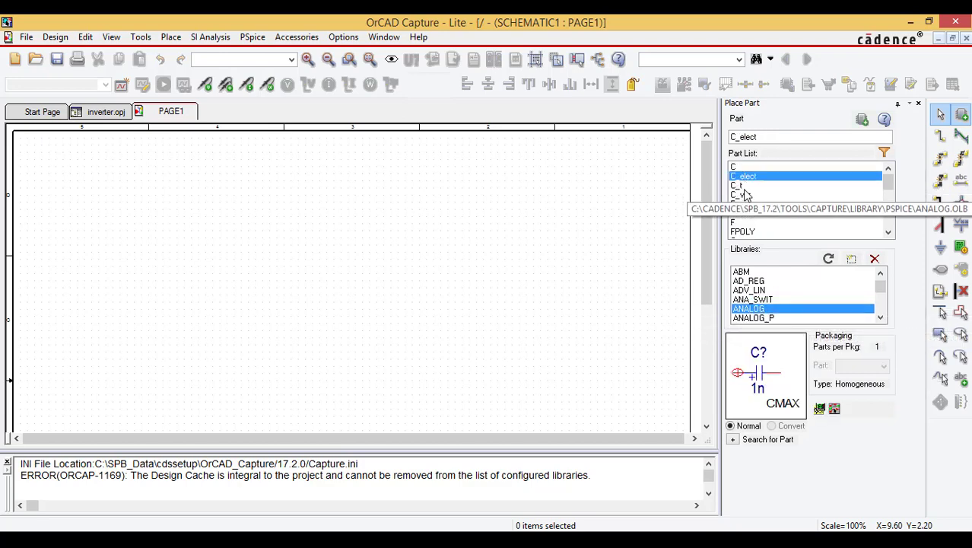
{"action": "left_click", "coordinate": [742, 186]}
{"action": "left_click", "coordinate": [742, 204]}
{"action": "left_click", "coordinate": [744, 213]}
{"action": "left_click", "coordinate": [742, 222]}
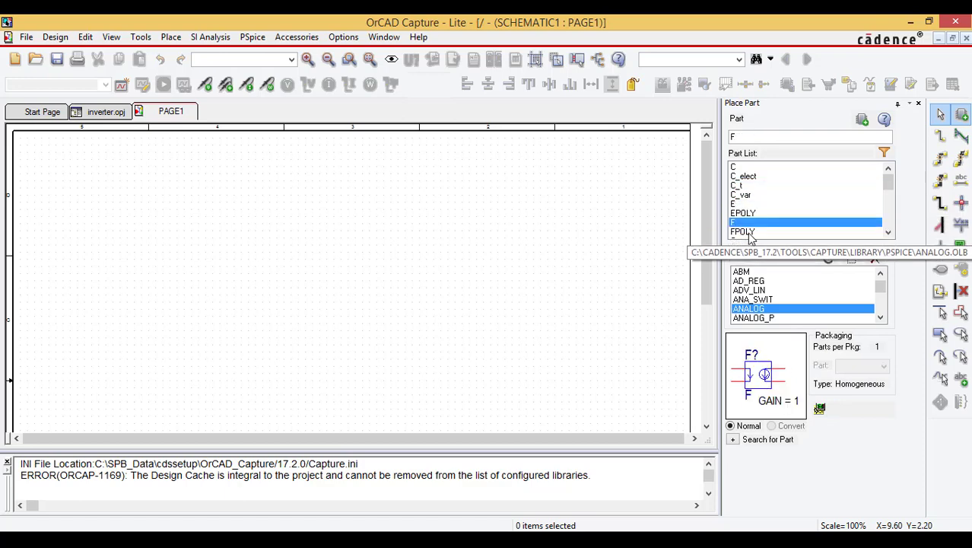
{"action": "left_click", "coordinate": [746, 231]}
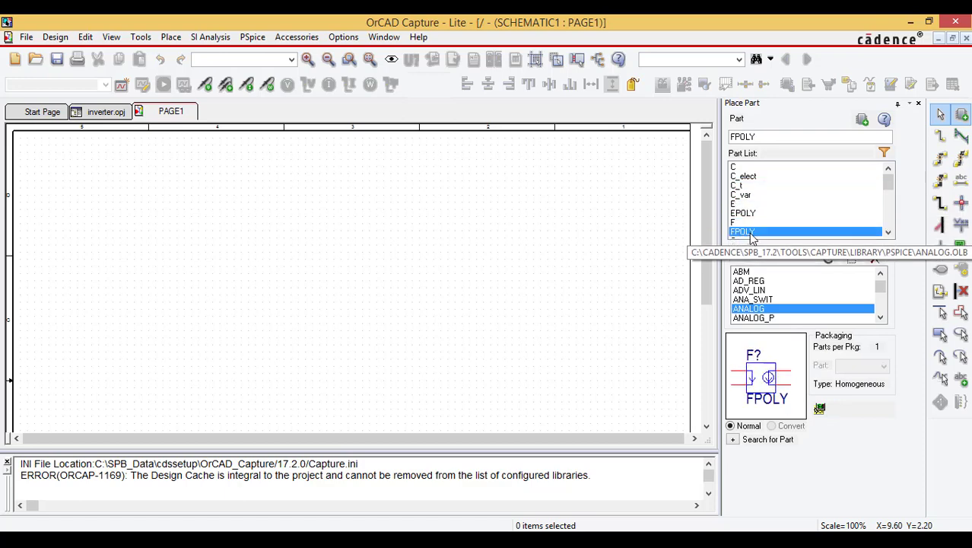
Step: Examine the SOURCE library, previewing its DigClock and FileStim parts
{"action": "scroll", "coordinate": [769, 304], "scroll_direction": "down", "scroll_amount": 10}
{"action": "left_click", "coordinate": [760, 318]}
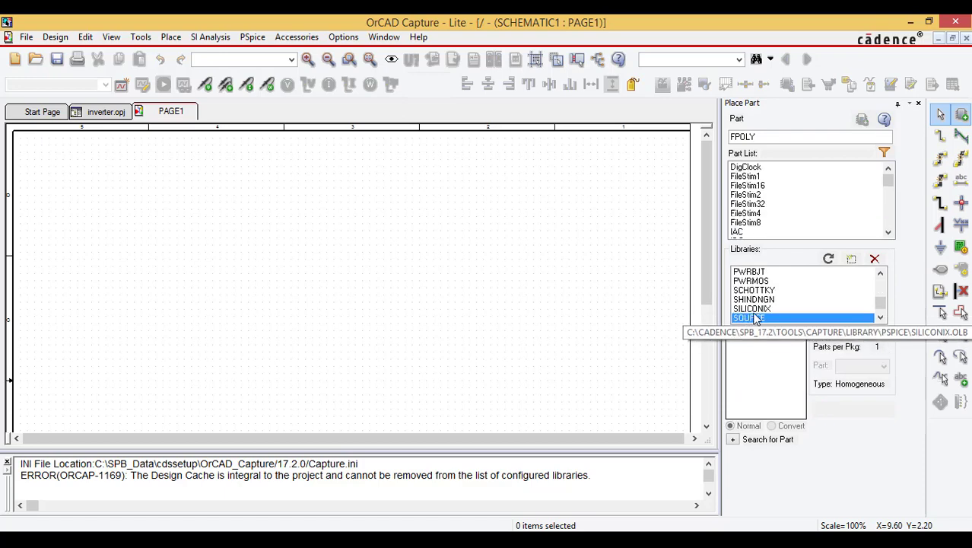
{"action": "left_click", "coordinate": [759, 166]}
{"action": "left_click", "coordinate": [749, 195]}
{"action": "key", "text": "Down"}
{"action": "key", "text": "Down"}
{"action": "key", "text": "Down"}
{"action": "key", "text": "Down"}
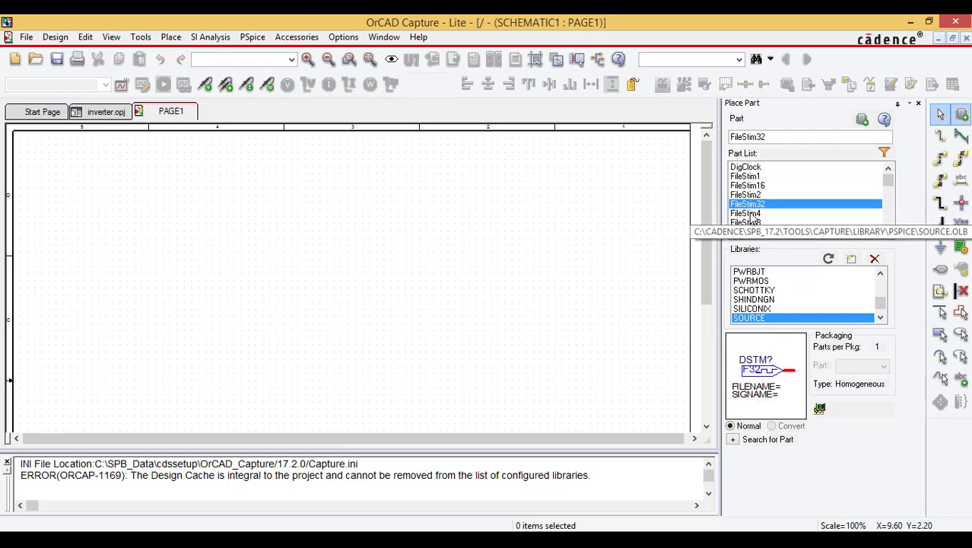
{"action": "left_click", "coordinate": [749, 195]}
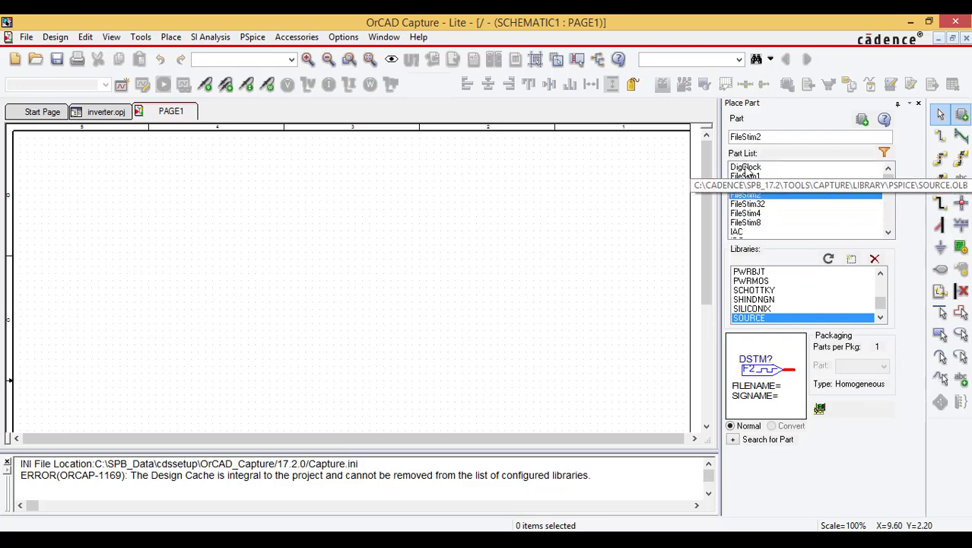
{"action": "left_click", "coordinate": [749, 166]}
{"action": "scroll", "coordinate": [749, 190], "scroll_direction": "down", "scroll_amount": 8}
{"action": "left_click", "coordinate": [744, 176]}
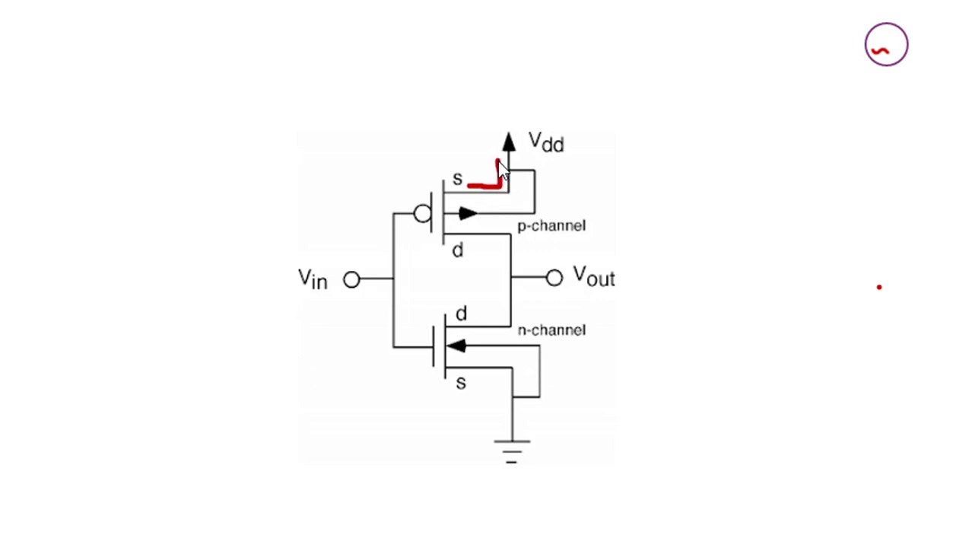
{"action": "mouse_move", "coordinate": [515, 122]}
{"action": "left_mouse_down"}
{"action": "mouse_move", "coordinate": [488, 140]}
{"action": "mouse_move", "coordinate": [515, 120]}
{"action": "left_mouse_up"}
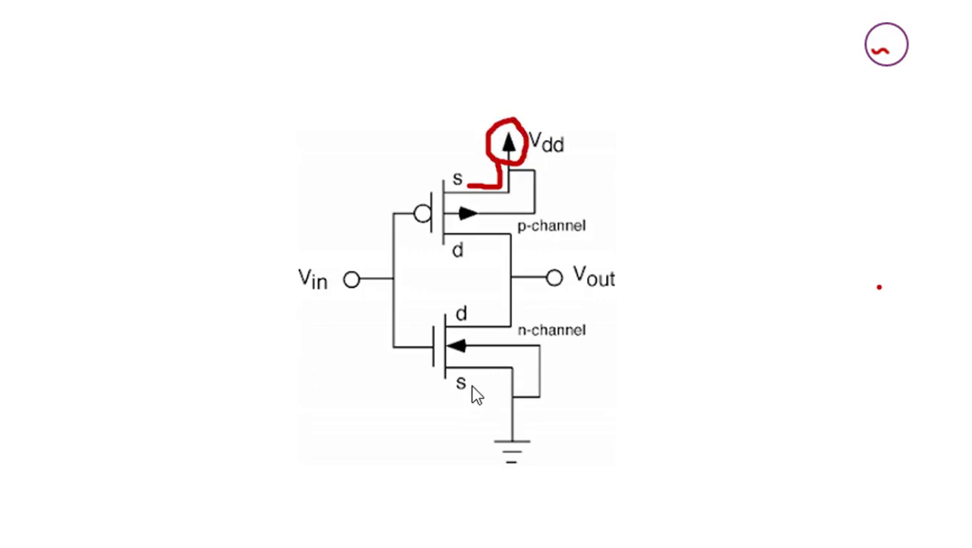
{"action": "mouse_move", "coordinate": [501, 417]}
{"action": "left_mouse_down"}
{"action": "mouse_move", "coordinate": [540, 473]}
{"action": "mouse_move", "coordinate": [518, 418]}
{"action": "left_mouse_up"}
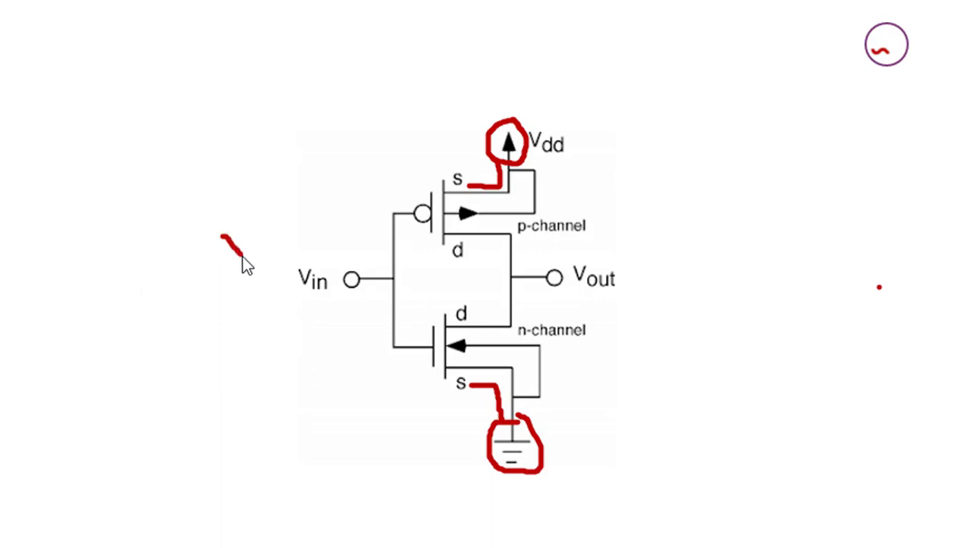
{"action": "left_click_drag", "start_coordinate": [268, 226], "coordinate": [271, 238]}
{"action": "left_click_drag", "start_coordinate": [367, 271], "coordinate": [342, 265]}
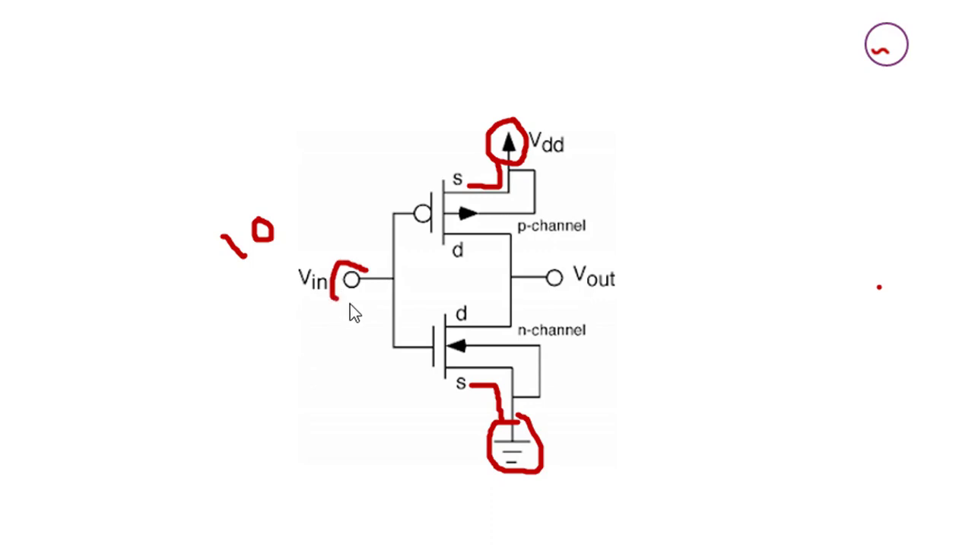
{"action": "mouse_move", "coordinate": [350, 304]}
{"action": "left_mouse_down"}
{"action": "mouse_move", "coordinate": [377, 285]}
{"action": "mouse_move", "coordinate": [364, 267]}
{"action": "left_mouse_up"}
{"action": "left_click_drag", "start_coordinate": [564, 252], "coordinate": [542, 260]}
{"action": "left_click_drag", "start_coordinate": [538, 303], "coordinate": [583, 294]}
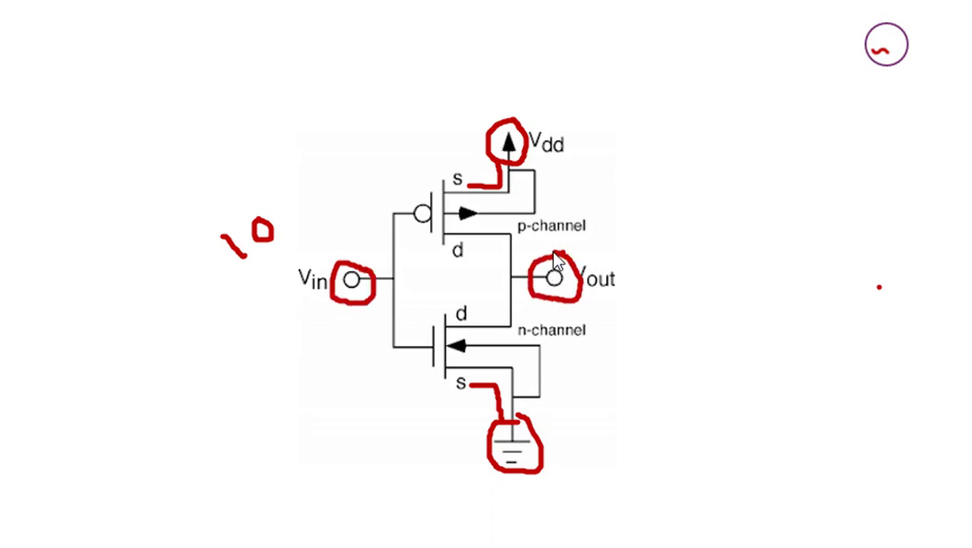
{"action": "left_click_drag", "start_coordinate": [554, 252], "coordinate": [553, 249]}
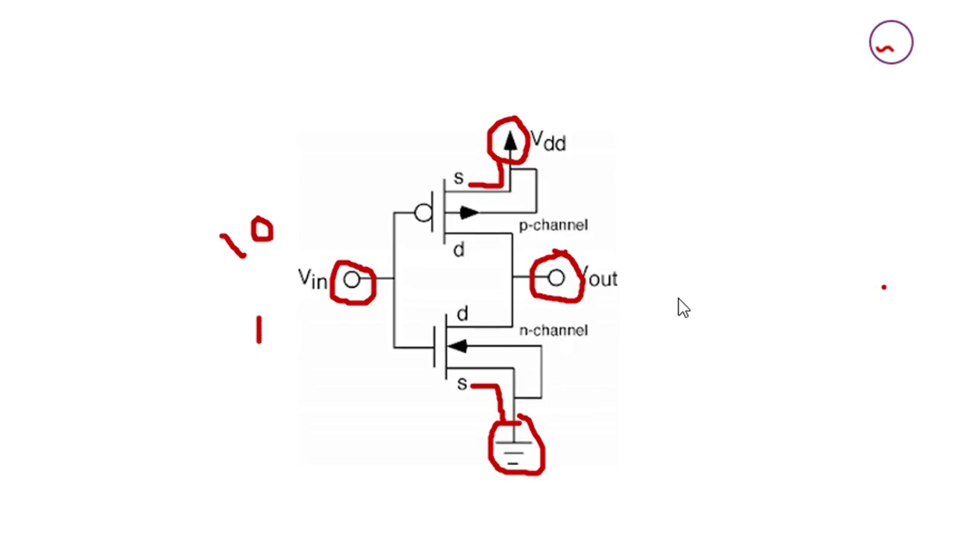
{"action": "left_click_drag", "start_coordinate": [684, 310], "coordinate": [677, 298]}
{"action": "mouse_move", "coordinate": [307, 318]}
{"action": "left_mouse_down"}
{"action": "mouse_move", "coordinate": [292, 328]}
{"action": "mouse_move", "coordinate": [309, 320]}
{"action": "left_mouse_up"}
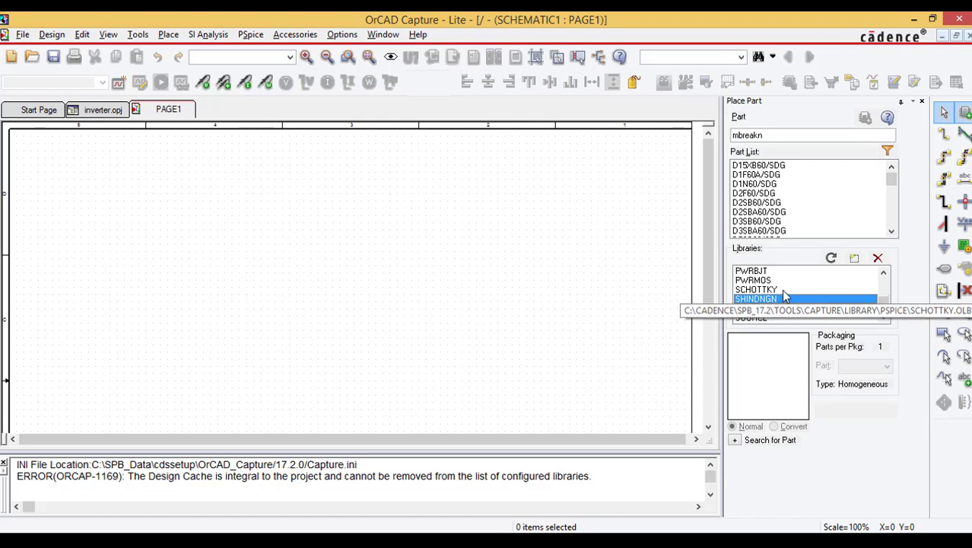
Step: Select all configured libraries together and search their parts for mbreakp
{"action": "left_click", "coordinate": [785, 291]}
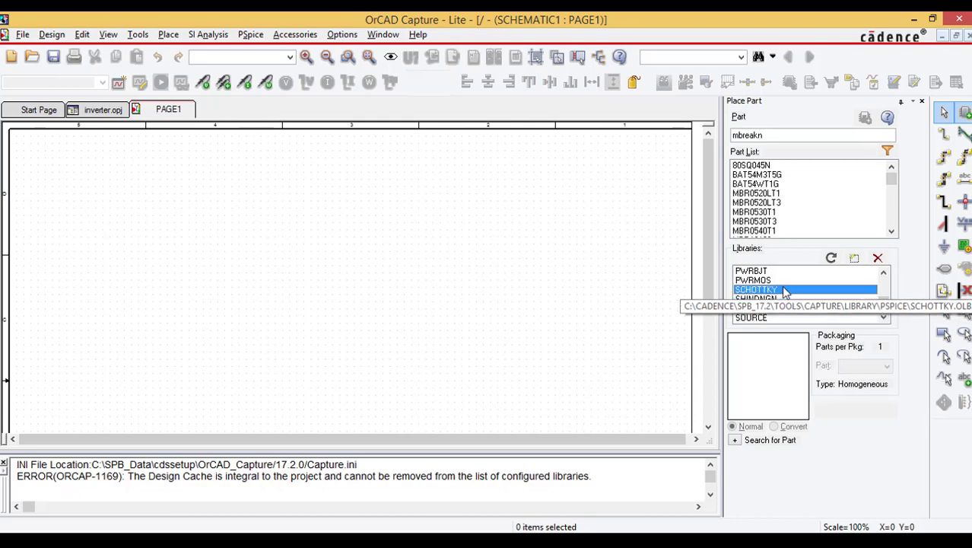
{"action": "key", "text": "ctrl+a"}
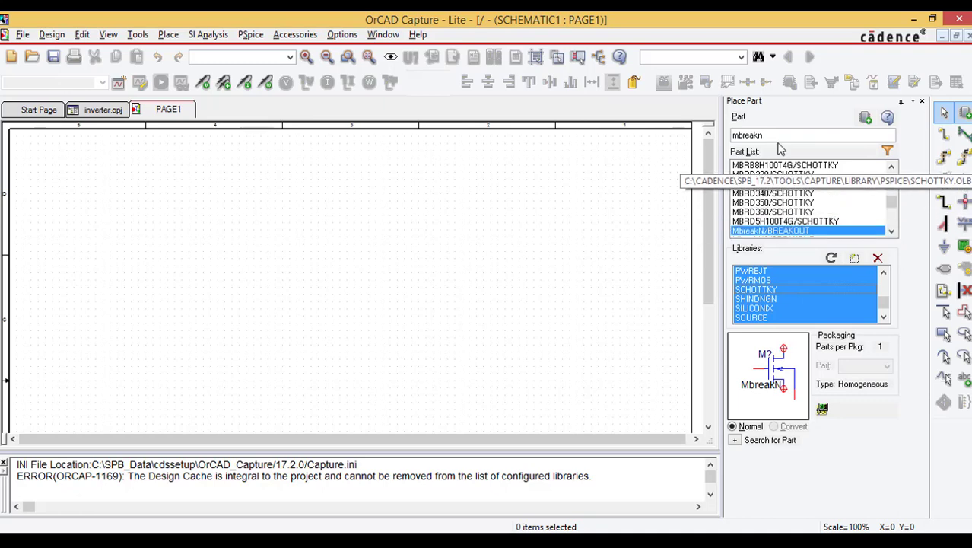
{"action": "left_click_drag", "start_coordinate": [766, 136], "coordinate": [690, 146]}
{"action": "type", "text": "mbr"}
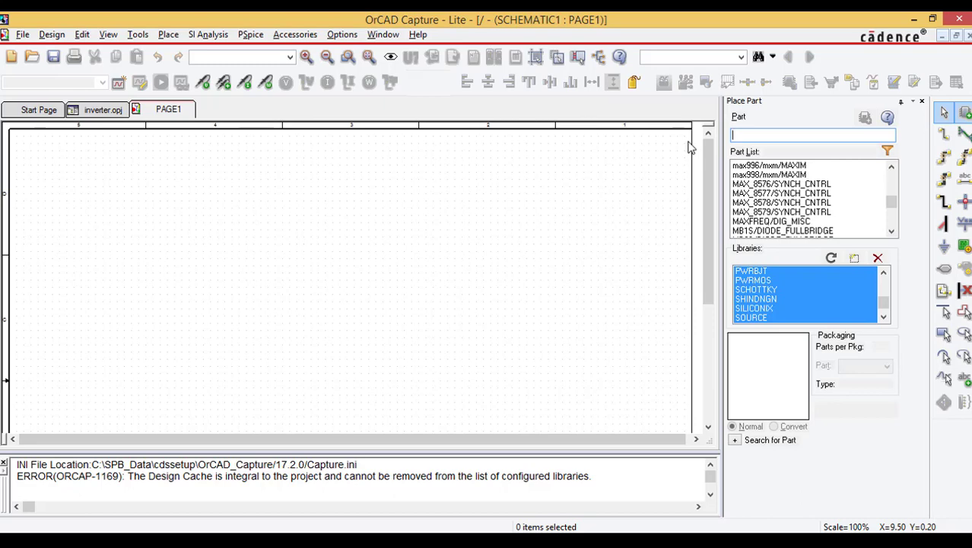
{"action": "type", "text": "mbre"}
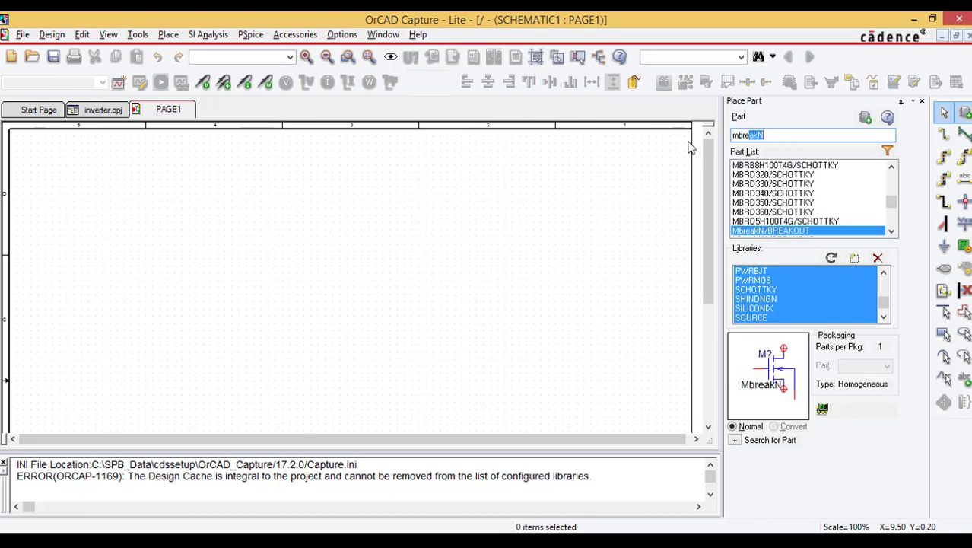
{"action": "type", "text": "akp"}
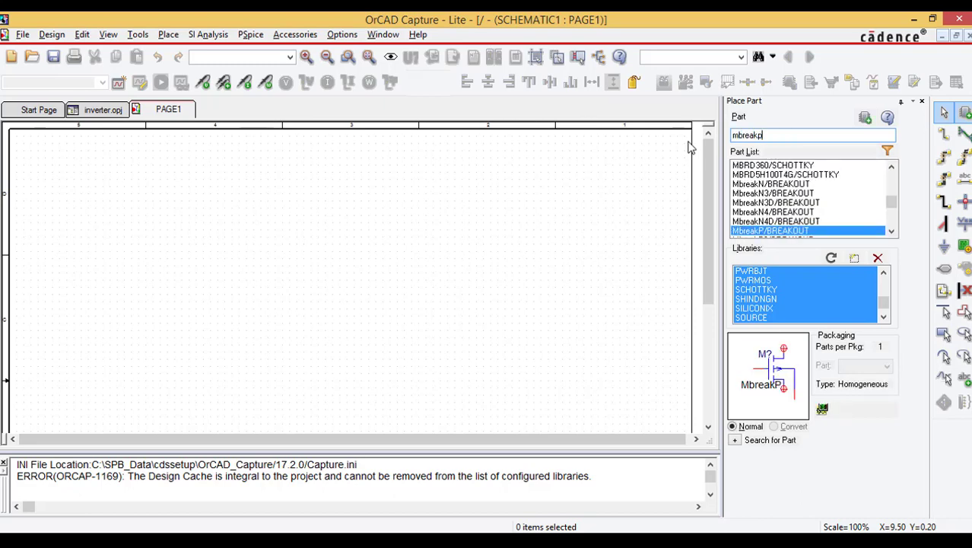
Step: Compare MbreakP with MbreakP3 and place one MbreakP3 transistor from the BREAKOUT library in the upper area of the schematic page
{"action": "left_click", "coordinate": [784, 233]}
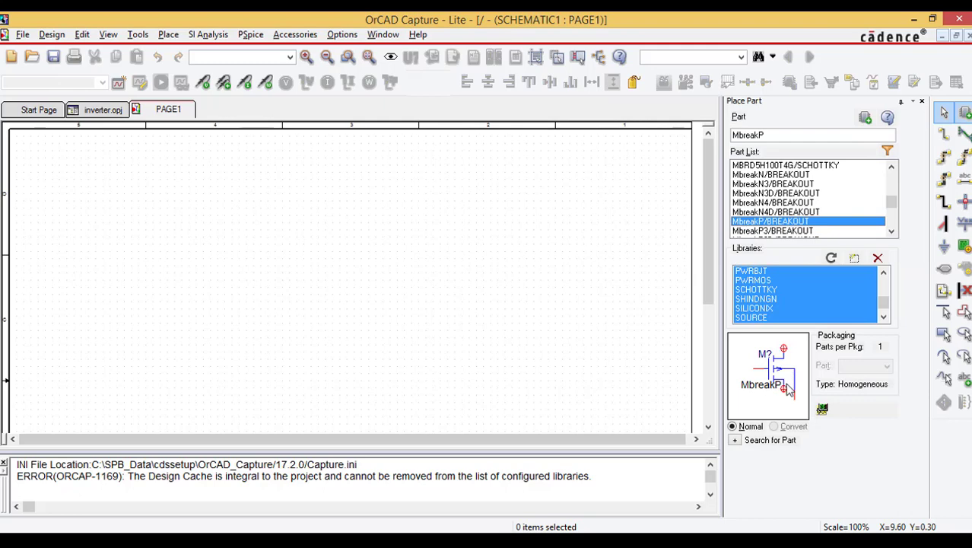
{"action": "left_click", "coordinate": [758, 230]}
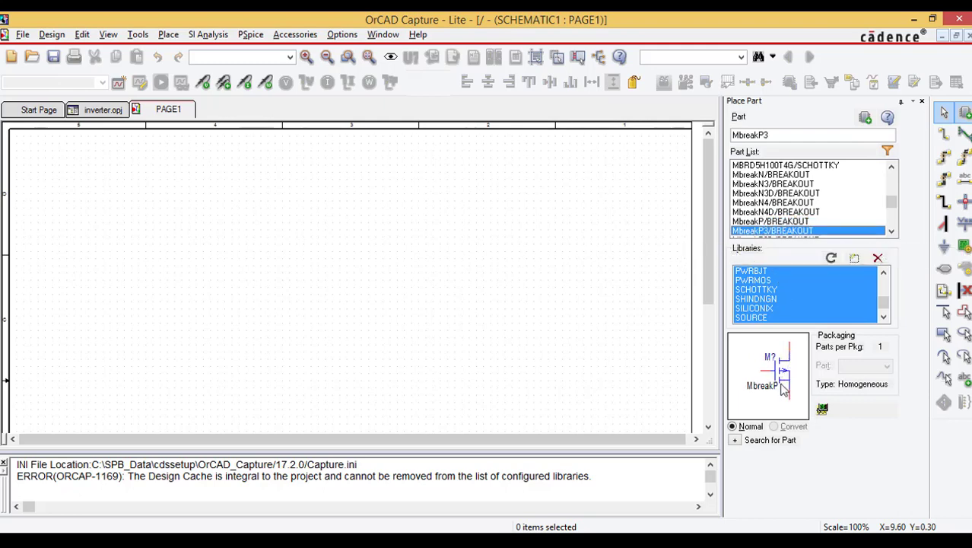
{"action": "double_click", "coordinate": [766, 231]}
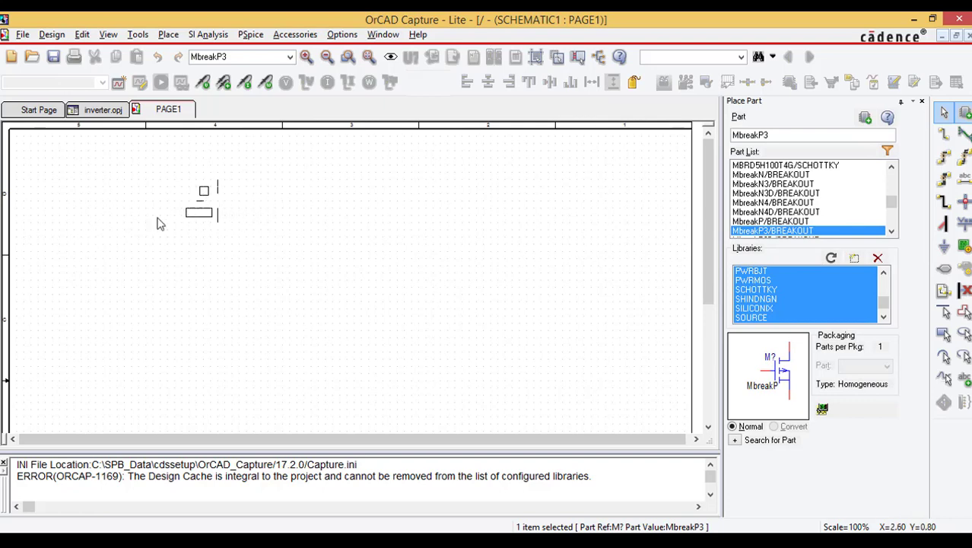
{"action": "left_click", "coordinate": [266, 190]}
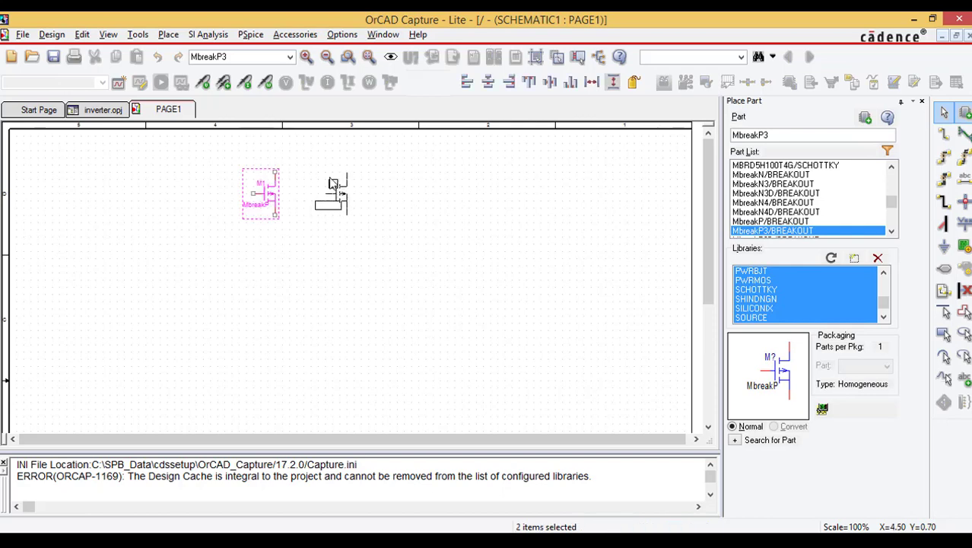
{"action": "key", "text": "Escape"}
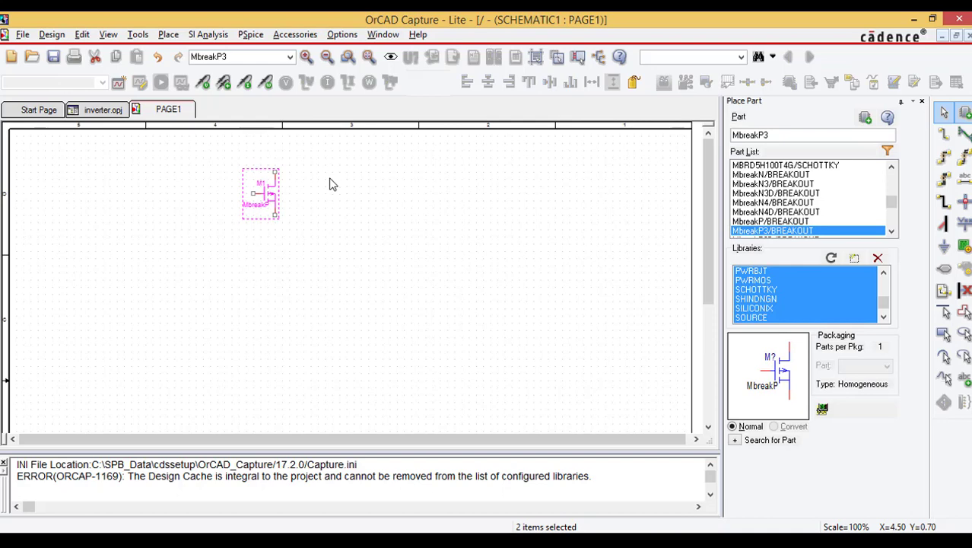
{"action": "left_click", "coordinate": [326, 186]}
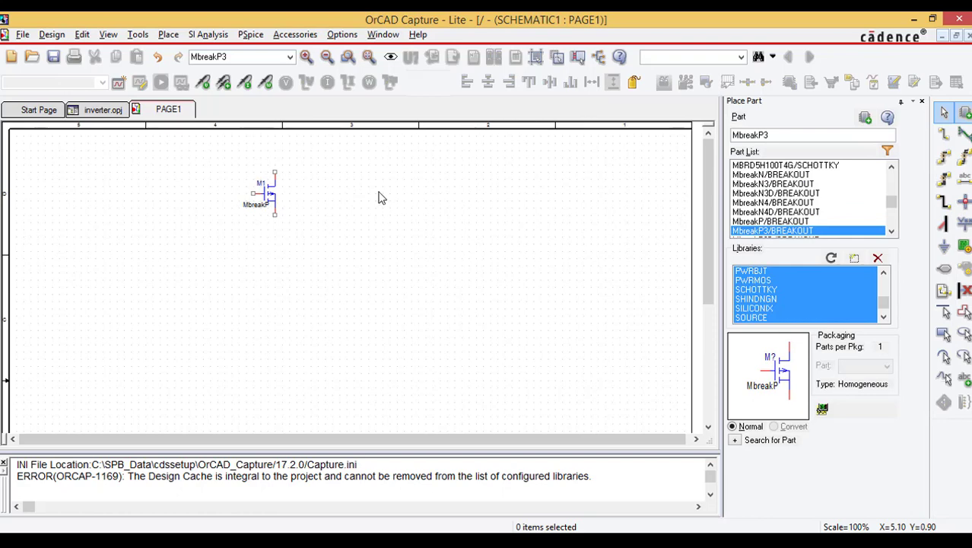
Step: Find MbreakN3 in the BREAKOUT library and place one directly below the P-channel transistor, vertically aligned with it
{"action": "scroll", "coordinate": [382, 198], "scroll_direction": "up", "scroll_amount": 1, "text": "ctrl"}
{"action": "middle_click_drag", "start_coordinate": [321, 393], "coordinate": [496, 336]}
{"action": "left_click", "coordinate": [770, 137]}
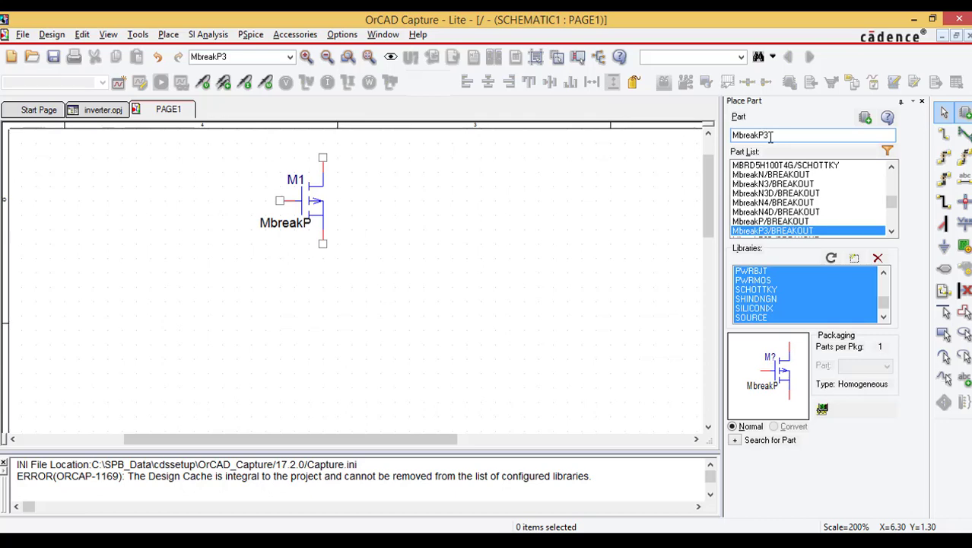
{"action": "key", "text": "BackSpace"}
{"action": "type", "text": "n"}
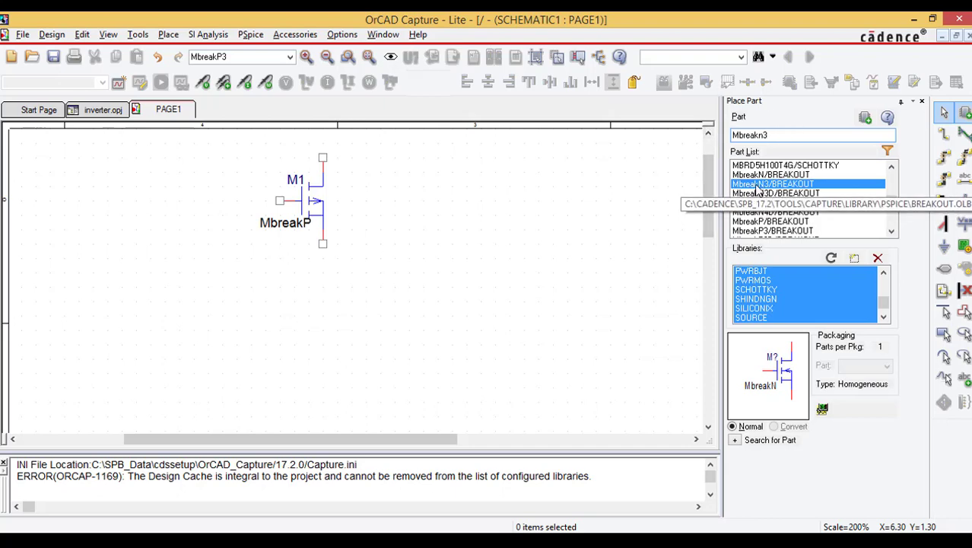
{"action": "double_click", "coordinate": [796, 191]}
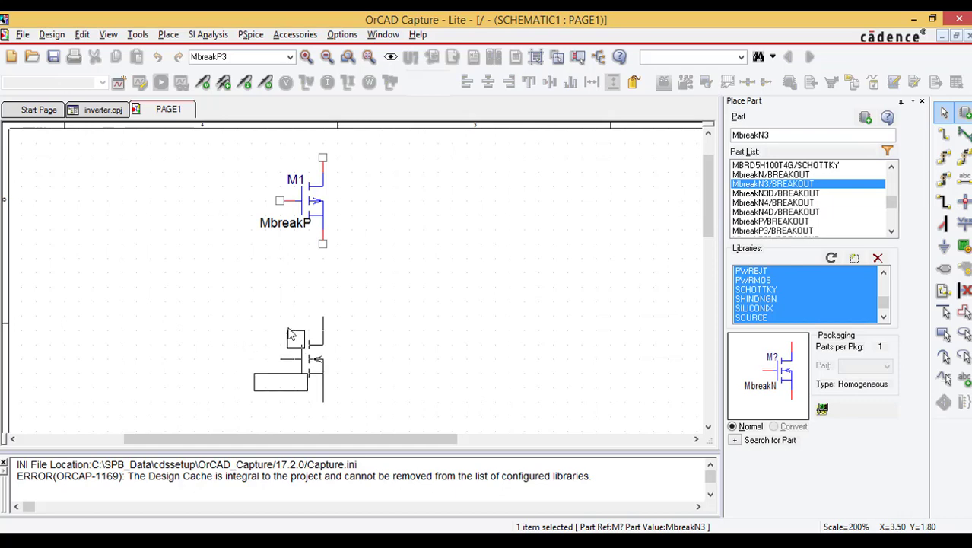
{"action": "left_click", "coordinate": [295, 321]}
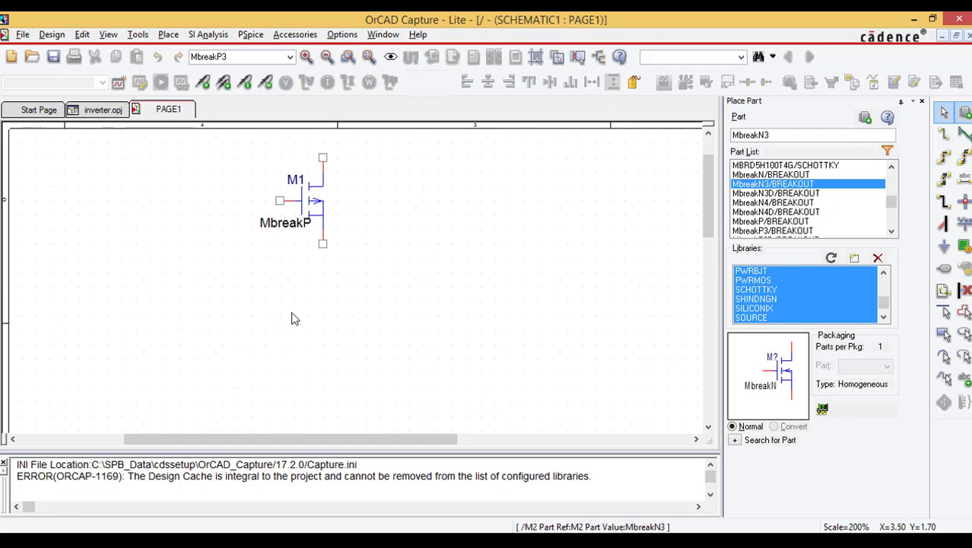
{"action": "key", "text": "Escape"}
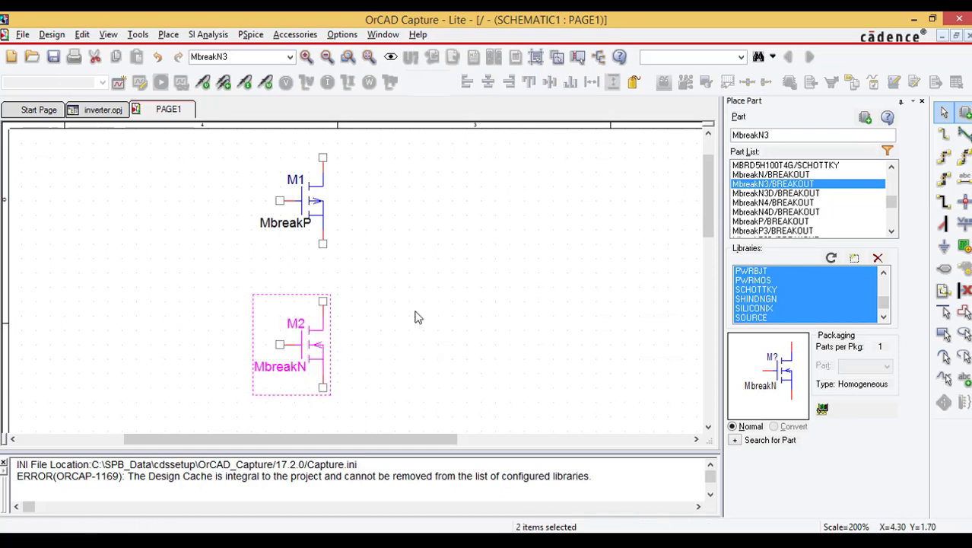
{"action": "left_click", "coordinate": [404, 299]}
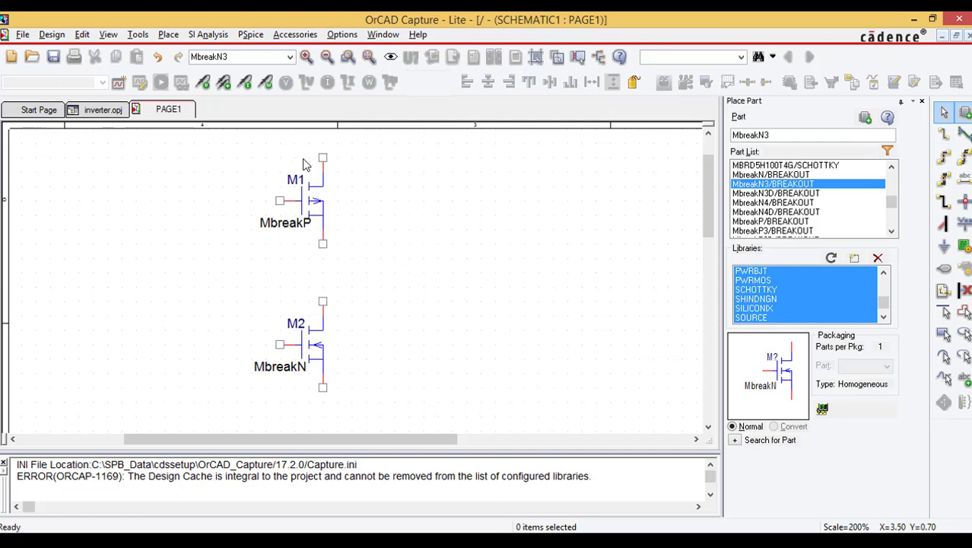
Step: Mirror the P-channel transistor M1 vertically so its source terminal faces up
{"action": "left_click", "coordinate": [317, 207]}
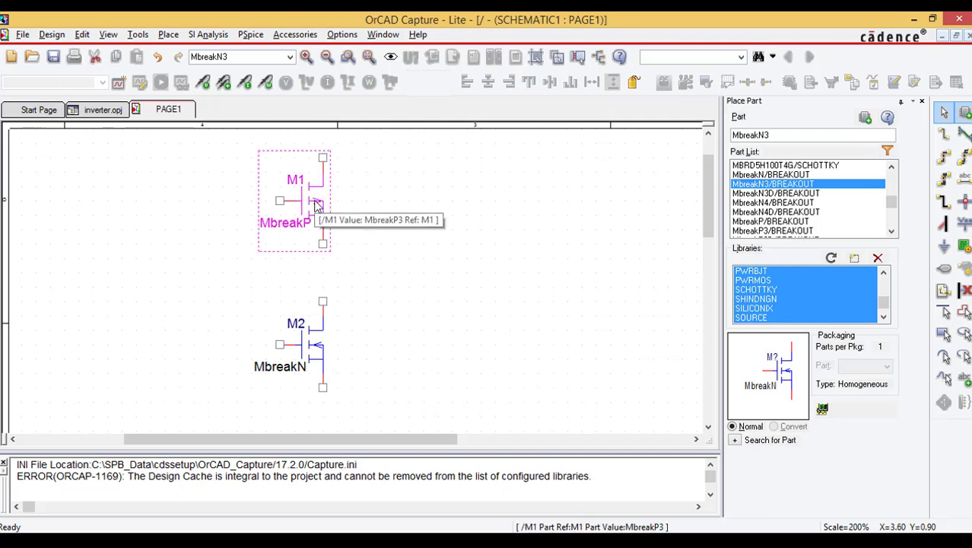
{"action": "right_click", "coordinate": [317, 207]}
{"action": "left_click", "coordinate": [363, 36]}
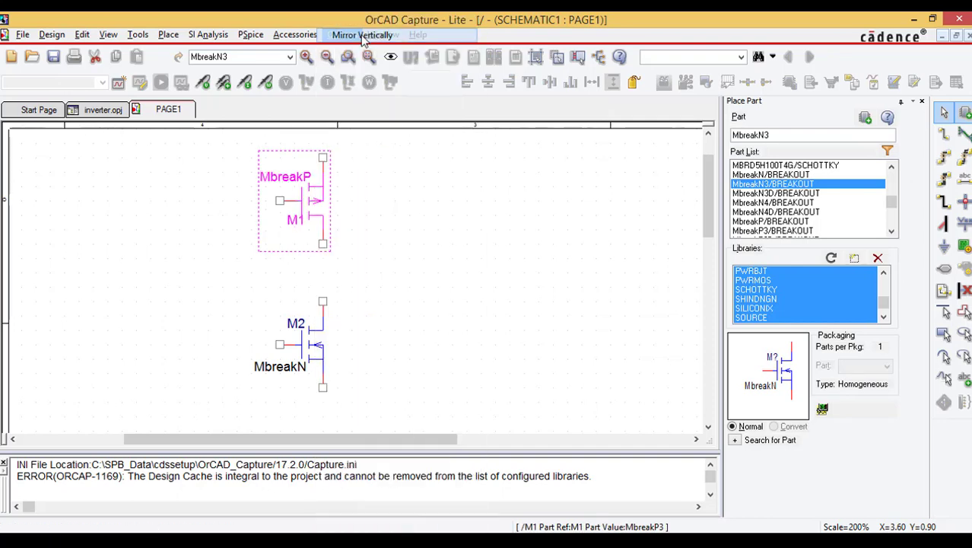
{"action": "left_click", "coordinate": [361, 219]}
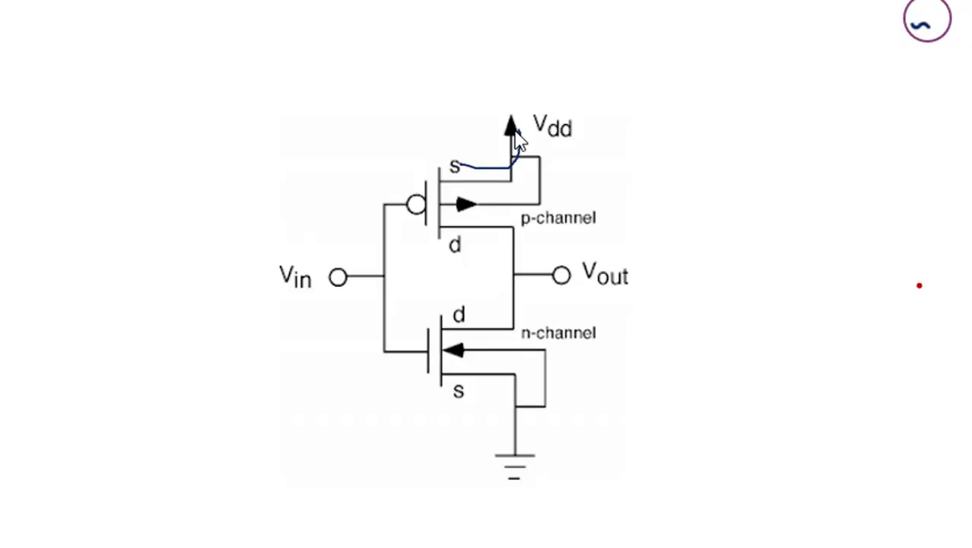
{"action": "mouse_move", "coordinate": [515, 137]}
{"action": "left_mouse_down"}
{"action": "mouse_move", "coordinate": [523, 148]}
{"action": "mouse_move", "coordinate": [522, 122]}
{"action": "left_mouse_up"}
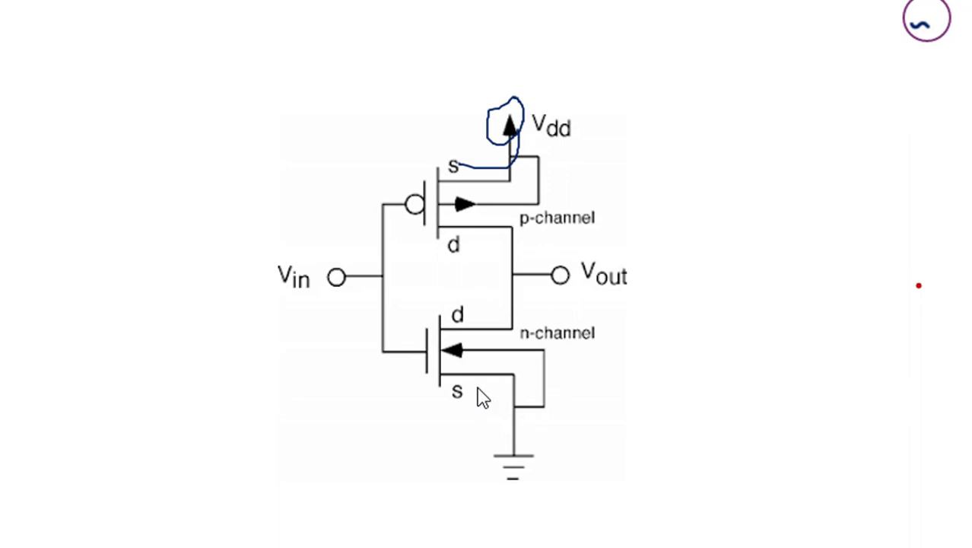
{"action": "mouse_move", "coordinate": [477, 388]}
{"action": "left_mouse_down"}
{"action": "mouse_move", "coordinate": [498, 390]}
{"action": "mouse_move", "coordinate": [502, 453]}
{"action": "left_mouse_up"}
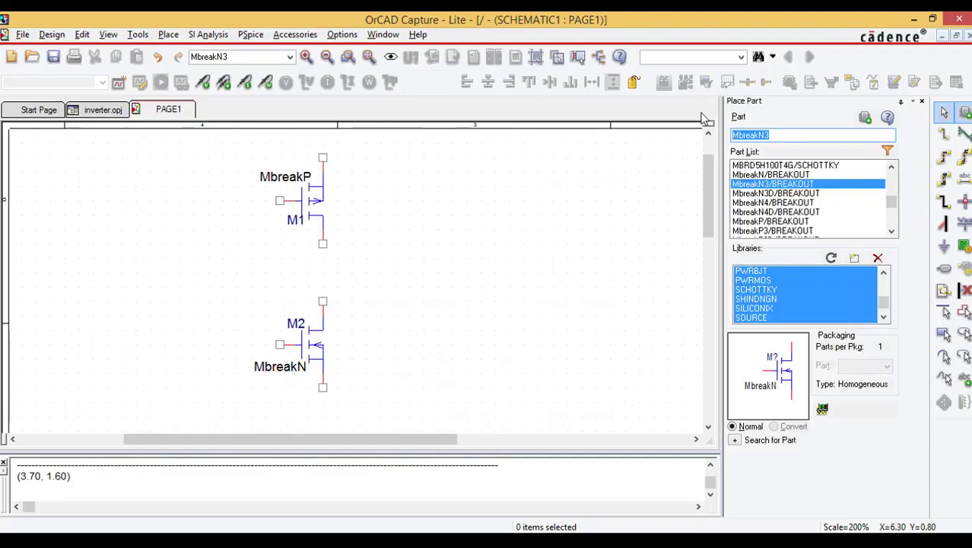
Step: Find the VDC part in the SOURCE library and place one DC voltage source to the right of transistor M1
{"action": "type", "text": "vdc"}
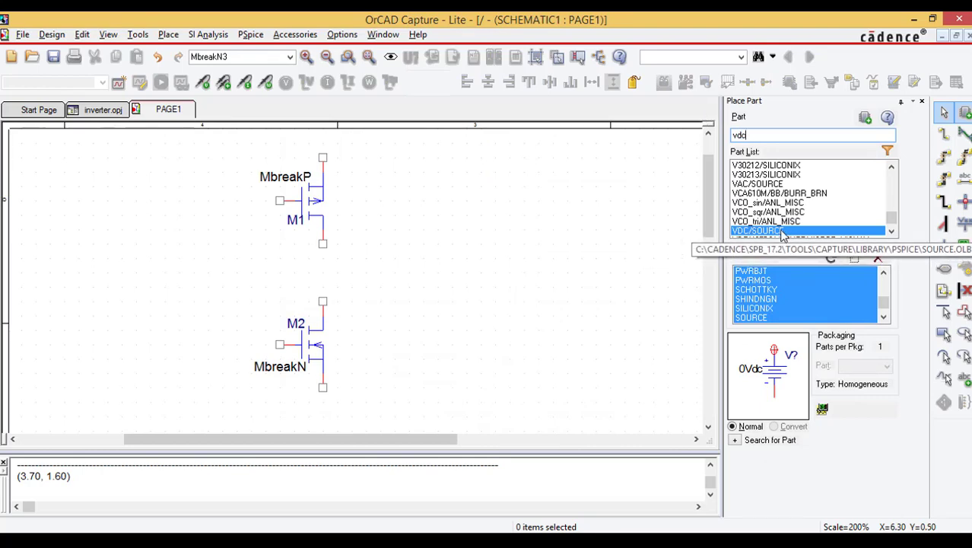
{"action": "double_click", "coordinate": [782, 231]}
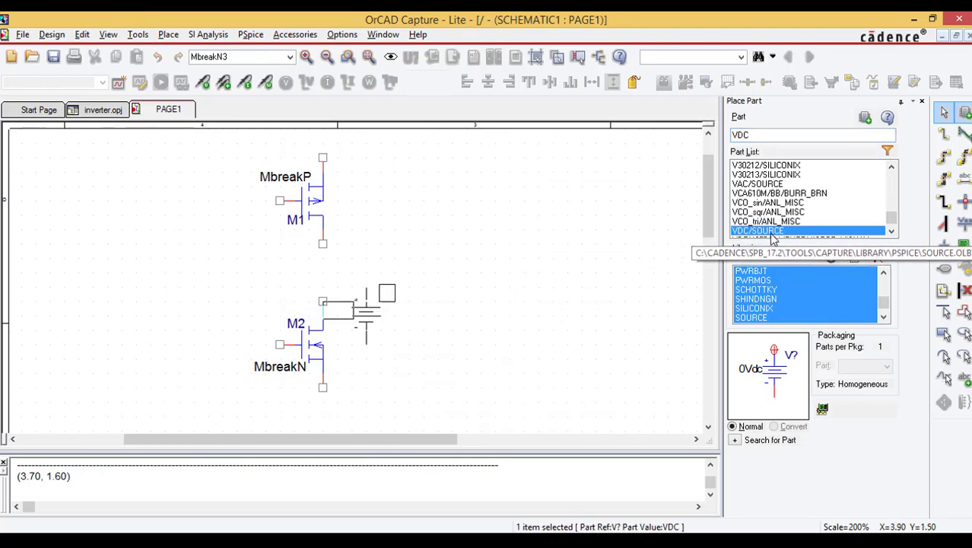
{"action": "left_click", "coordinate": [414, 150]}
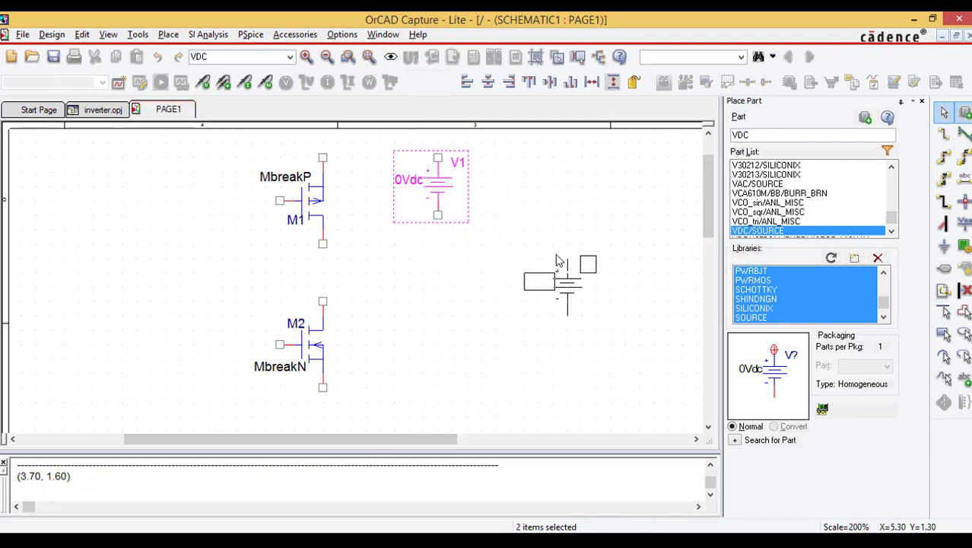
Step: Place two 0/CAPSYM ground symbols, one below voltage source V1 and one below transistor M2
{"action": "key", "text": "Escape"}
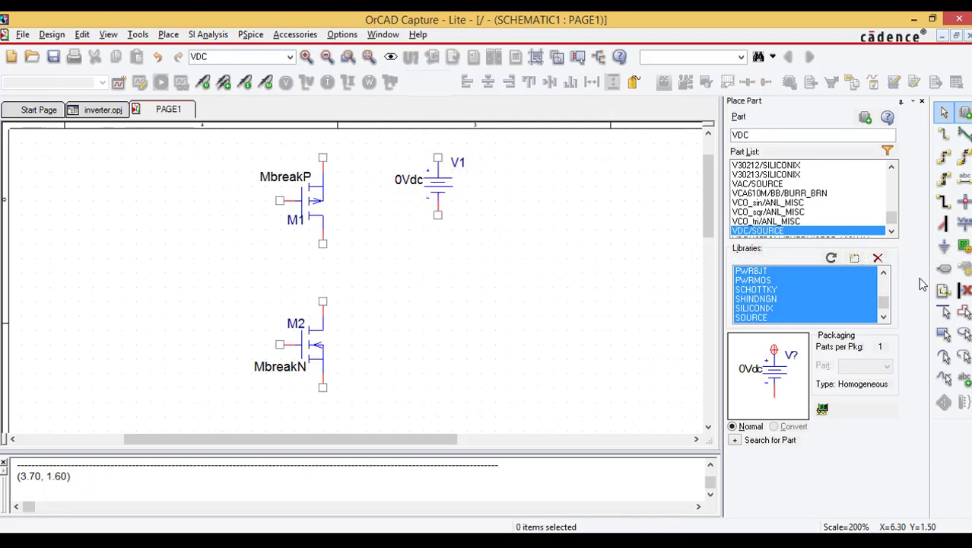
{"action": "left_click", "coordinate": [944, 246]}
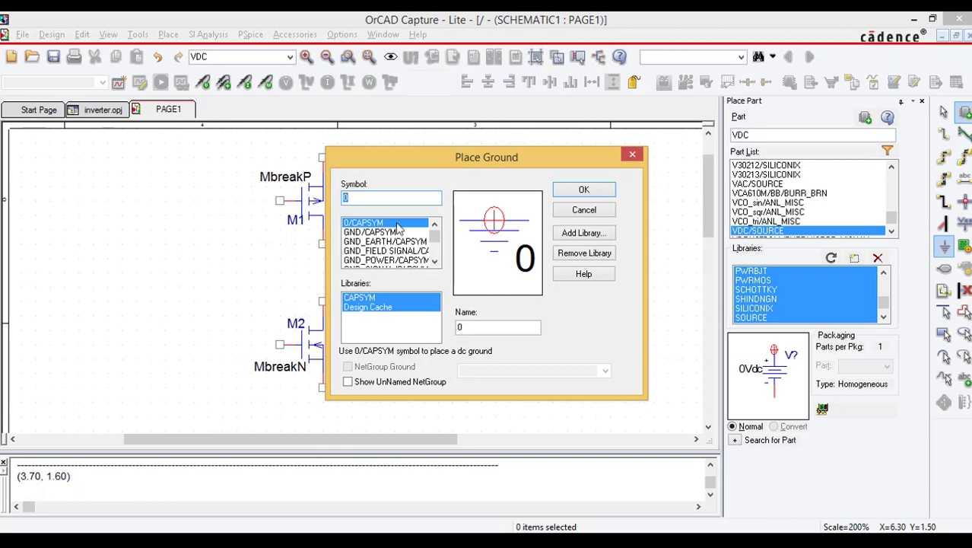
{"action": "left_click", "coordinate": [584, 189]}
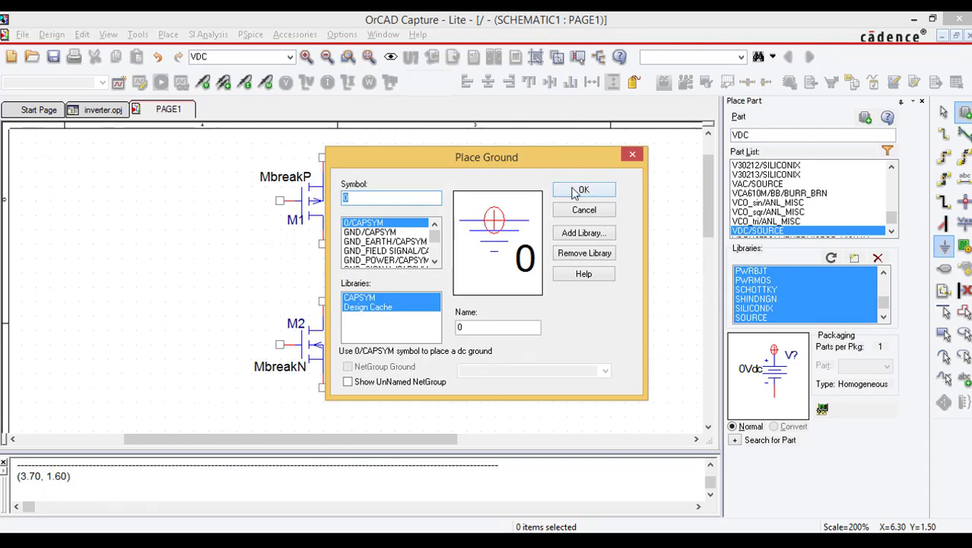
{"action": "left_click", "coordinate": [447, 252]}
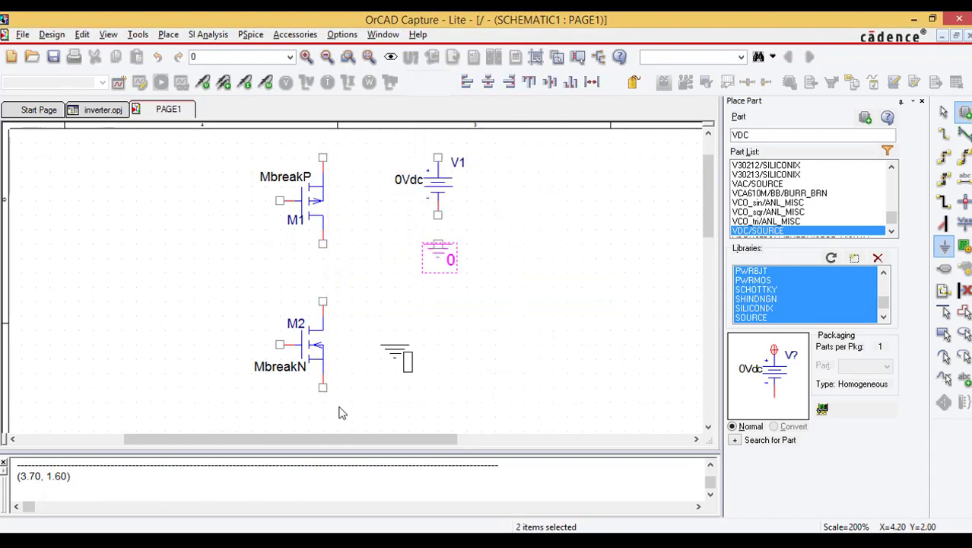
{"action": "left_click", "coordinate": [323, 429]}
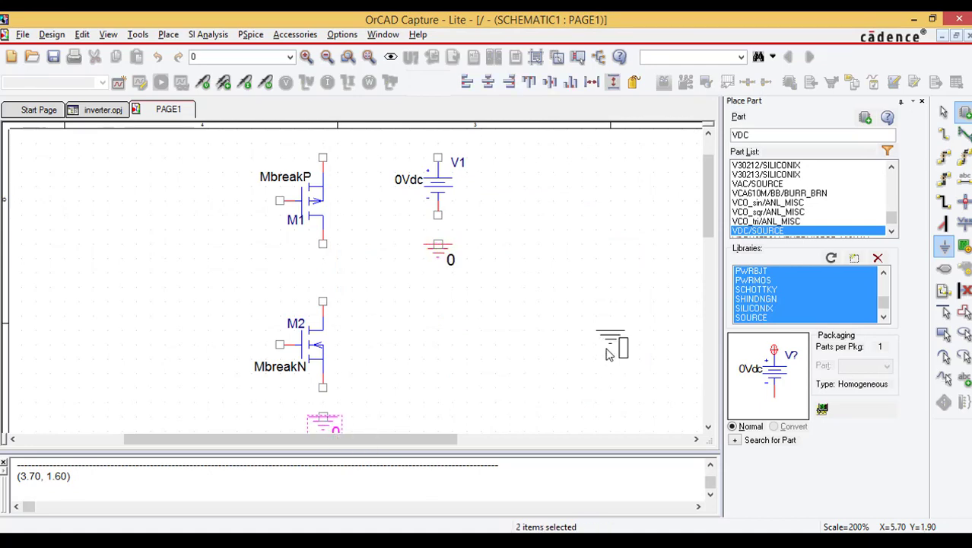
{"action": "key", "text": "Escape"}
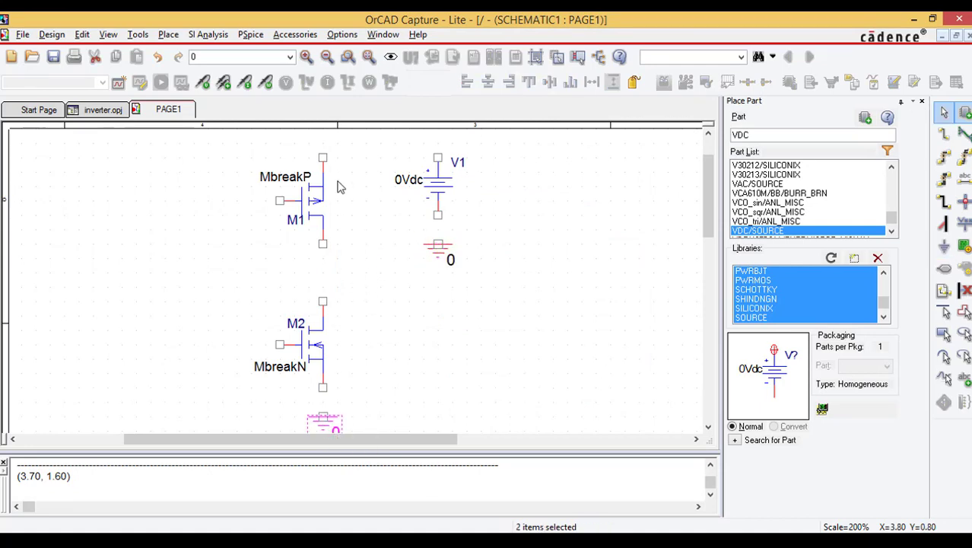
Step: Wire V1's positive terminal to M1's upper terminal, and M1's lower terminal to M2's upper terminal
{"action": "left_click", "coordinate": [169, 37]}
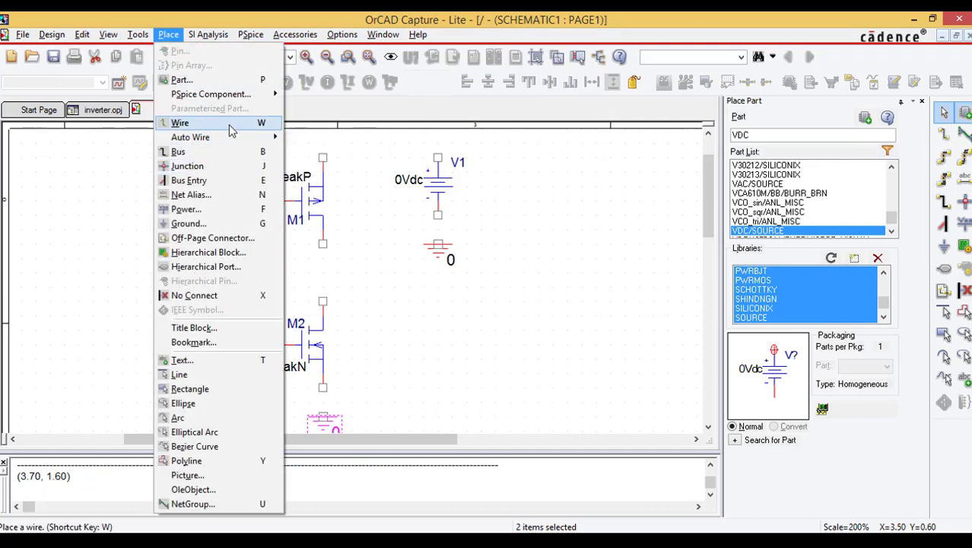
{"action": "left_click", "coordinate": [215, 128]}
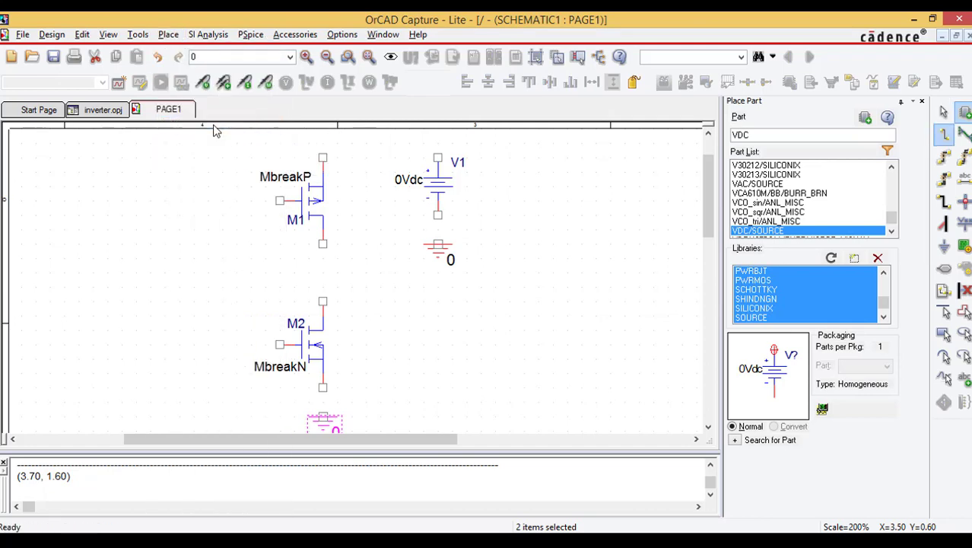
{"action": "left_click", "coordinate": [944, 137]}
{"action": "left_click", "coordinate": [438, 158]}
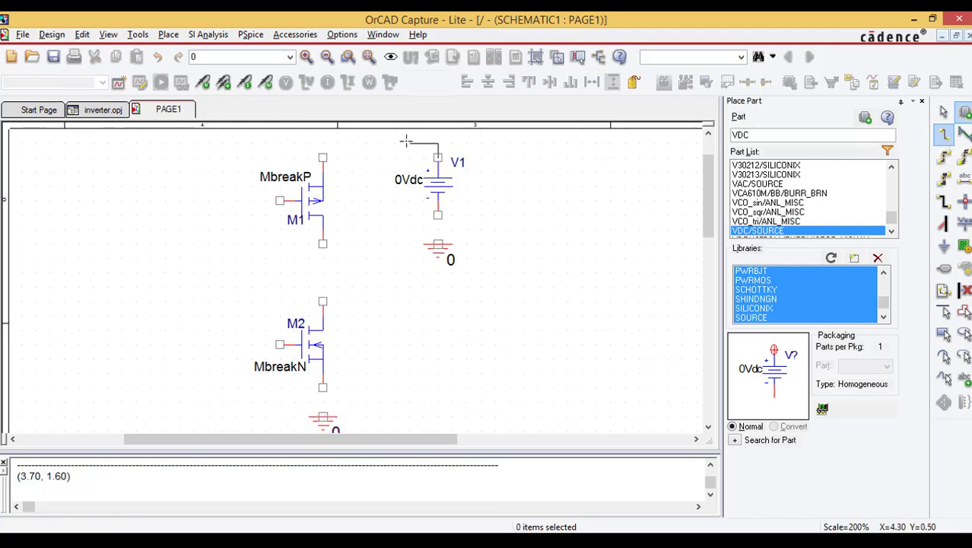
{"action": "left_click", "coordinate": [323, 158]}
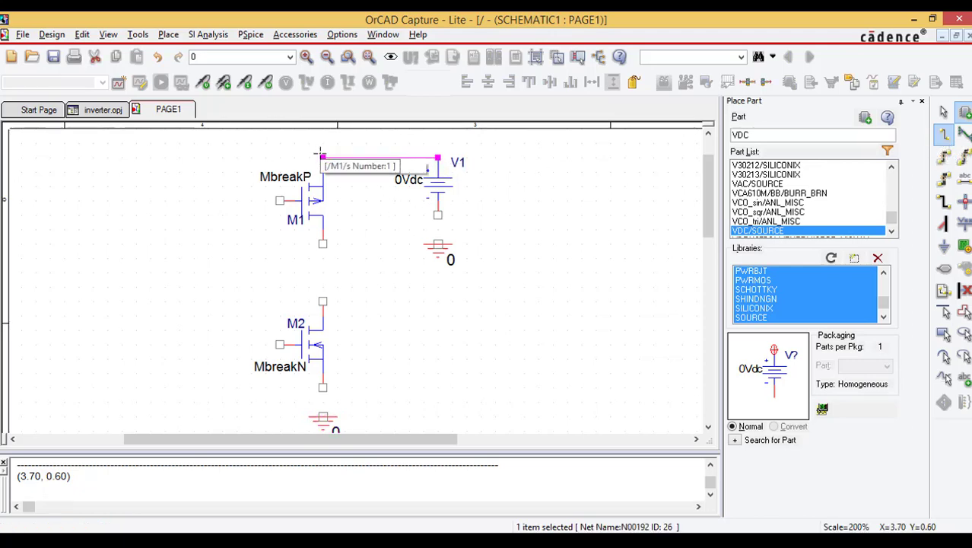
{"action": "left_click", "coordinate": [324, 244]}
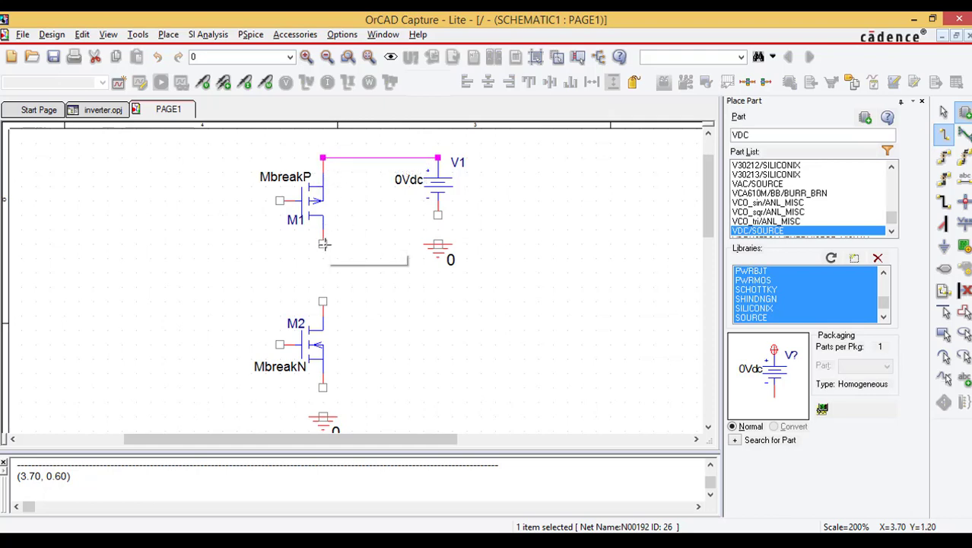
{"action": "left_click", "coordinate": [322, 301]}
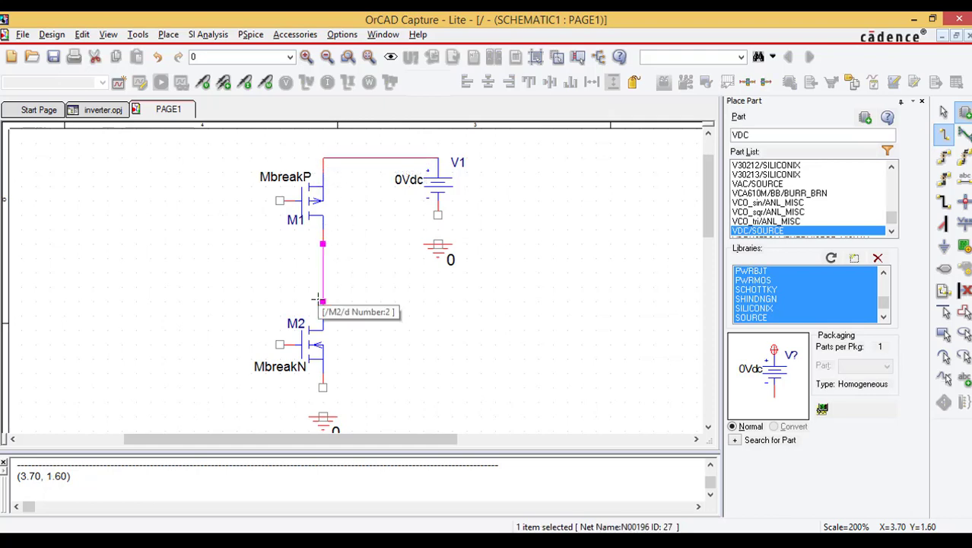
Step: Wire M2's lower terminal and V1's negative terminal to the ground symbols beneath them
{"action": "left_click", "coordinate": [323, 399]}
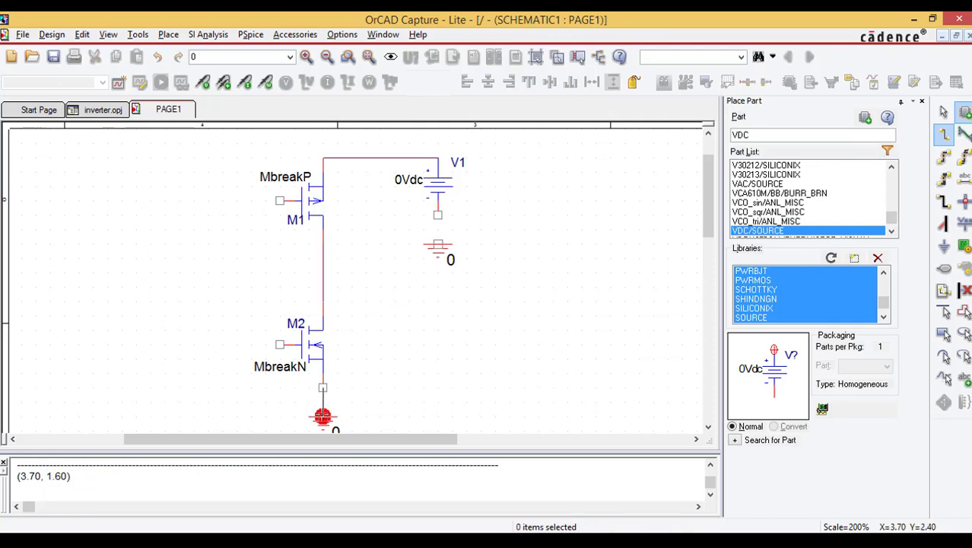
{"action": "left_click", "coordinate": [323, 416]}
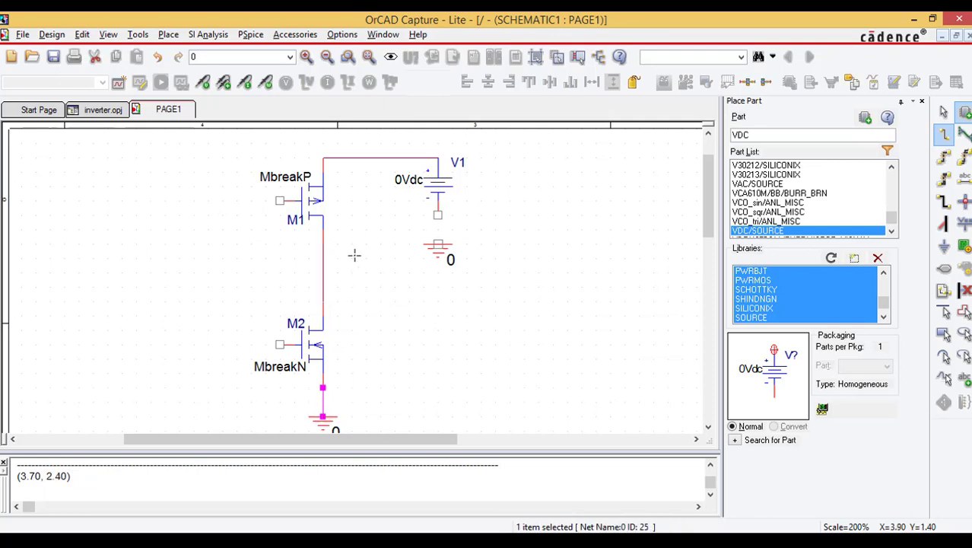
{"action": "left_click", "coordinate": [439, 211]}
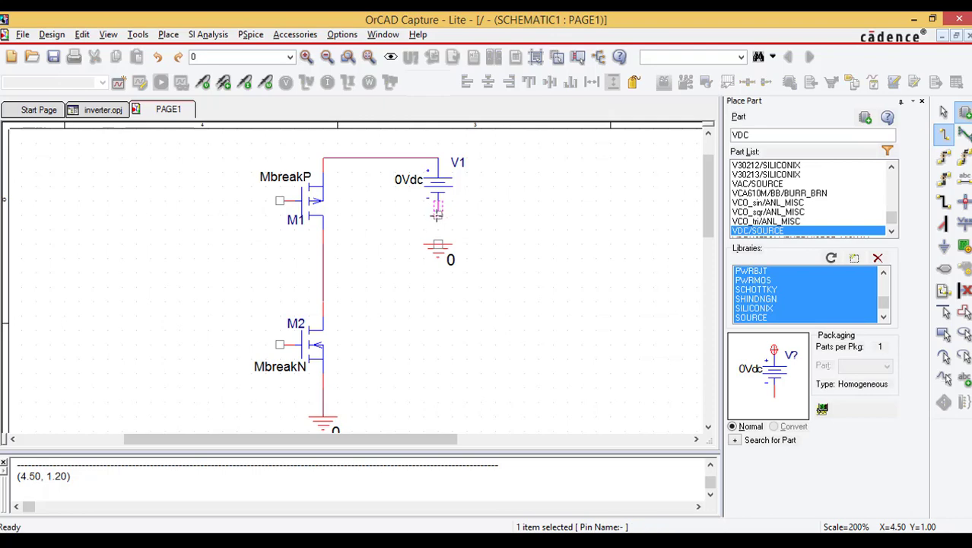
{"action": "left_click", "coordinate": [437, 244]}
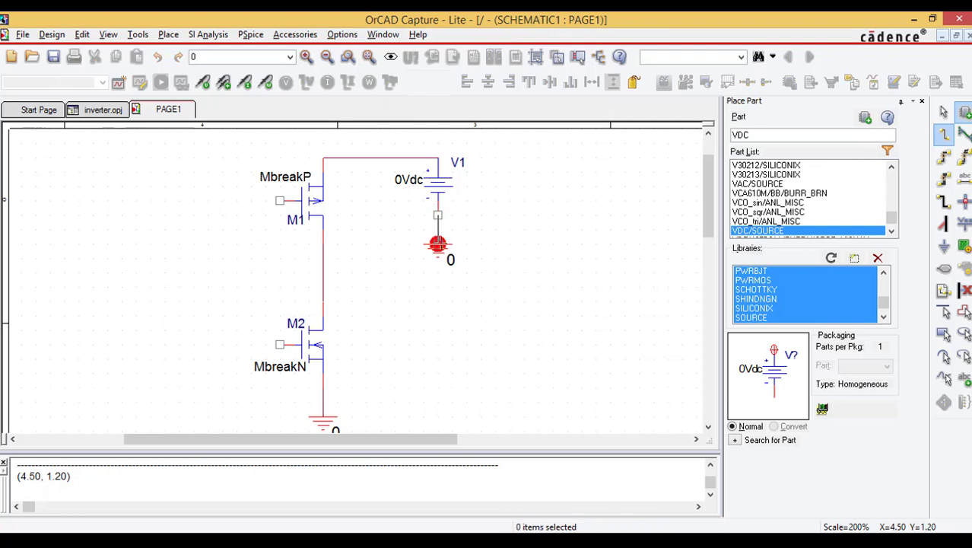
{"action": "key", "text": "Escape"}
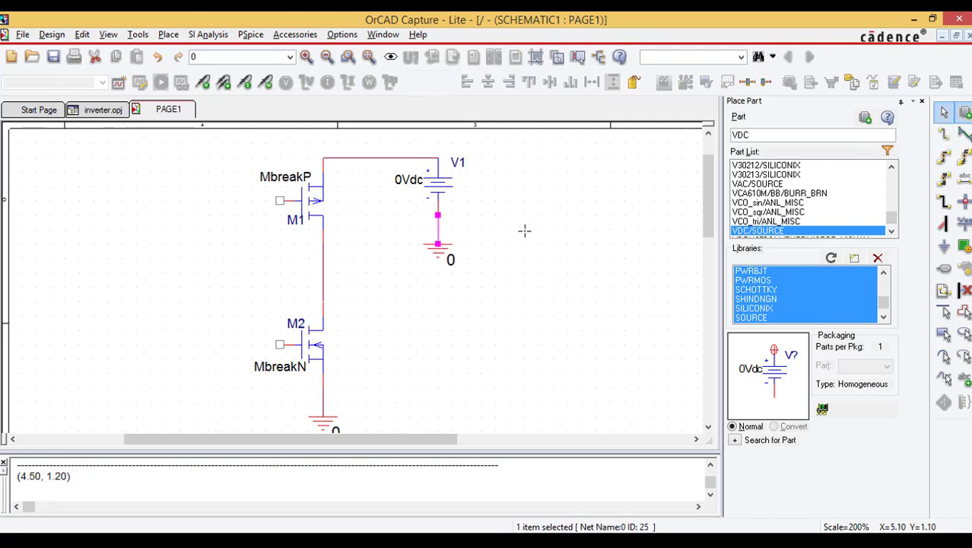
Step: Connect the gates of transistors M1 and M2 with a vertical wire
{"action": "key", "text": "w"}
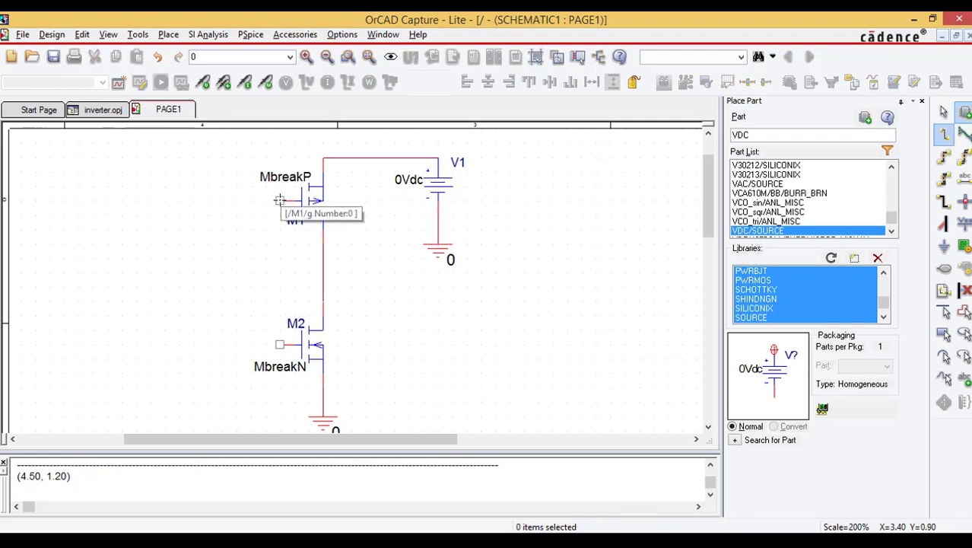
{"action": "left_click", "coordinate": [279, 200]}
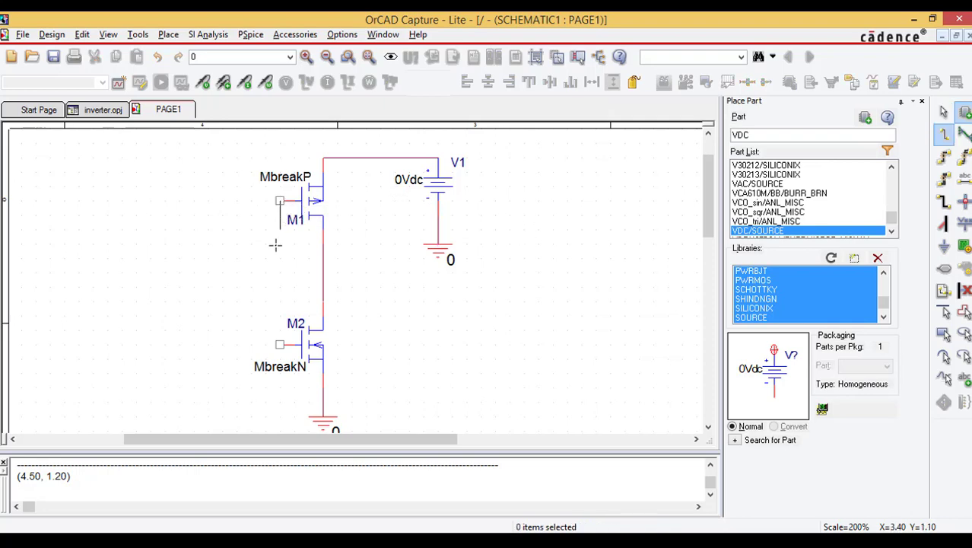
{"action": "left_click", "coordinate": [279, 345]}
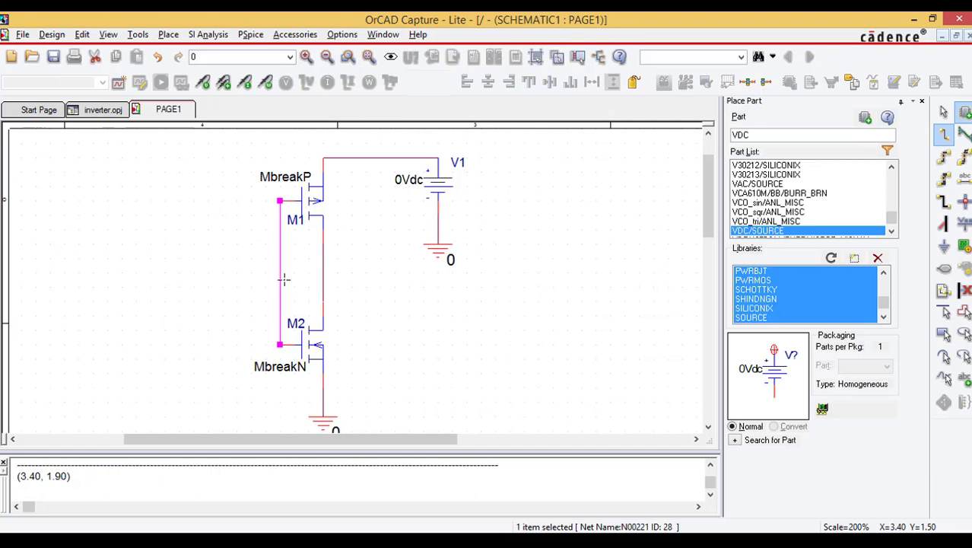
{"action": "key", "text": "Escape"}
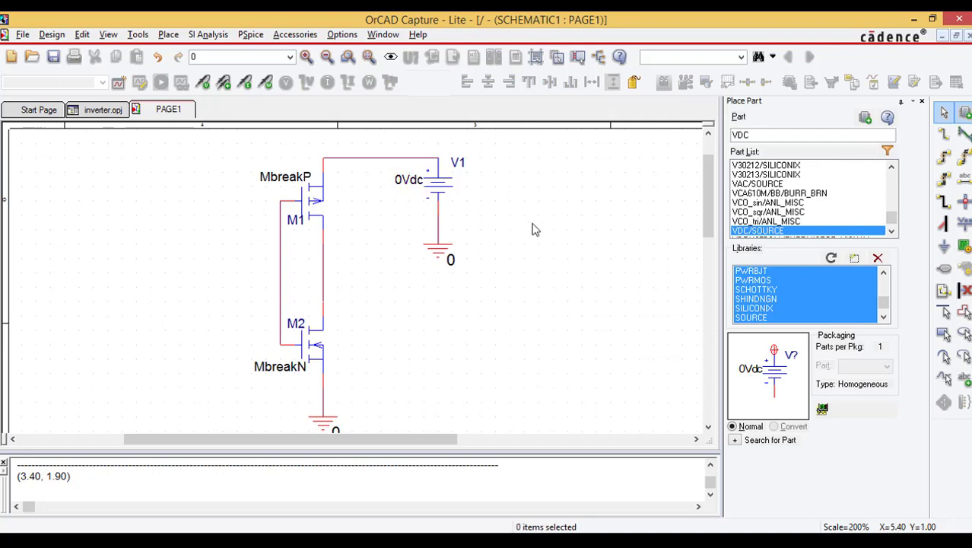
Step: Set the DC value of voltage source V1 to 5Vdc
{"action": "double_click", "coordinate": [400, 181]}
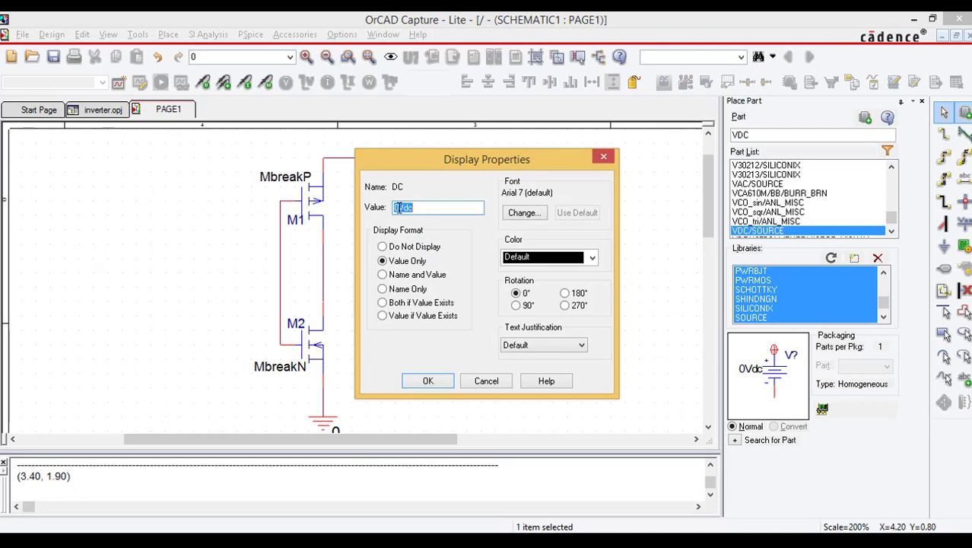
{"action": "left_click", "coordinate": [398, 208]}
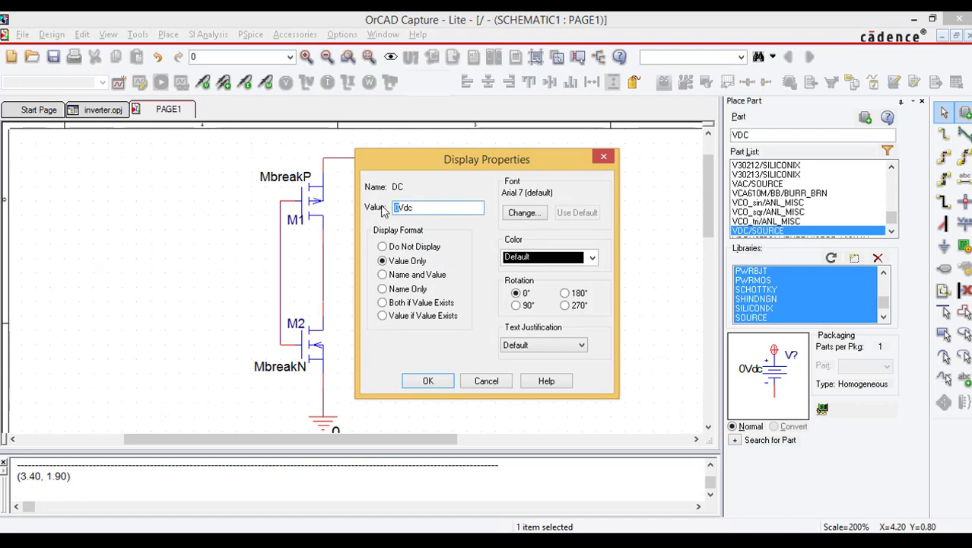
{"action": "type", "text": "5"}
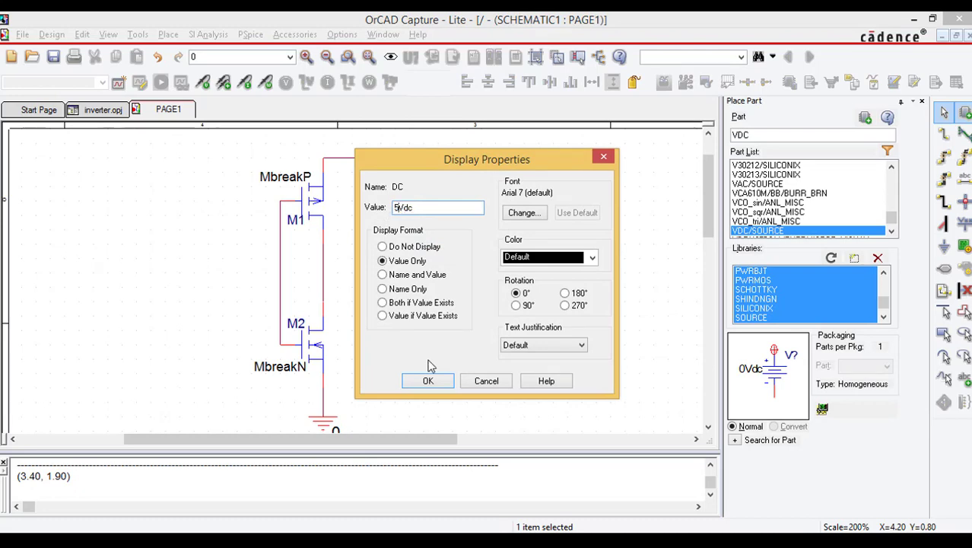
{"action": "left_click", "coordinate": [430, 383]}
{"action": "left_click", "coordinate": [531, 255]}
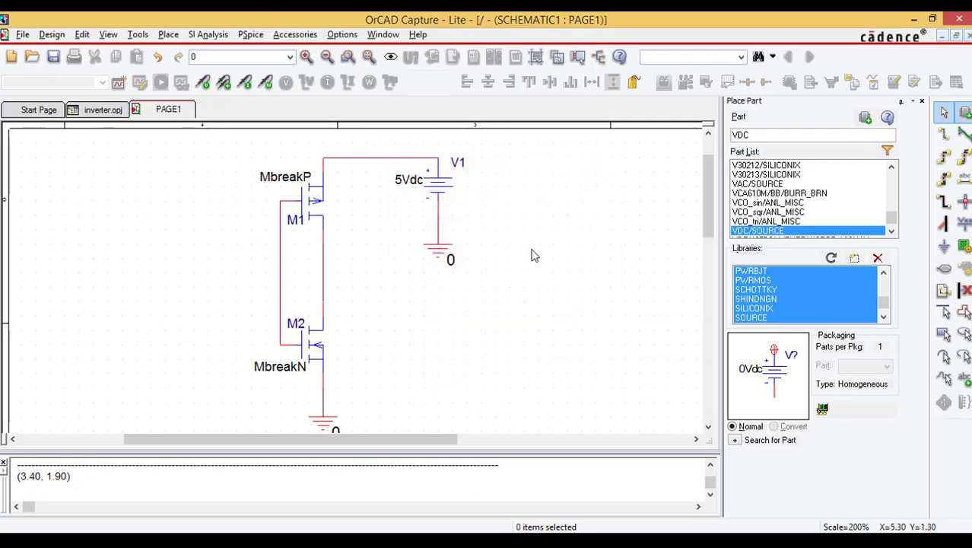
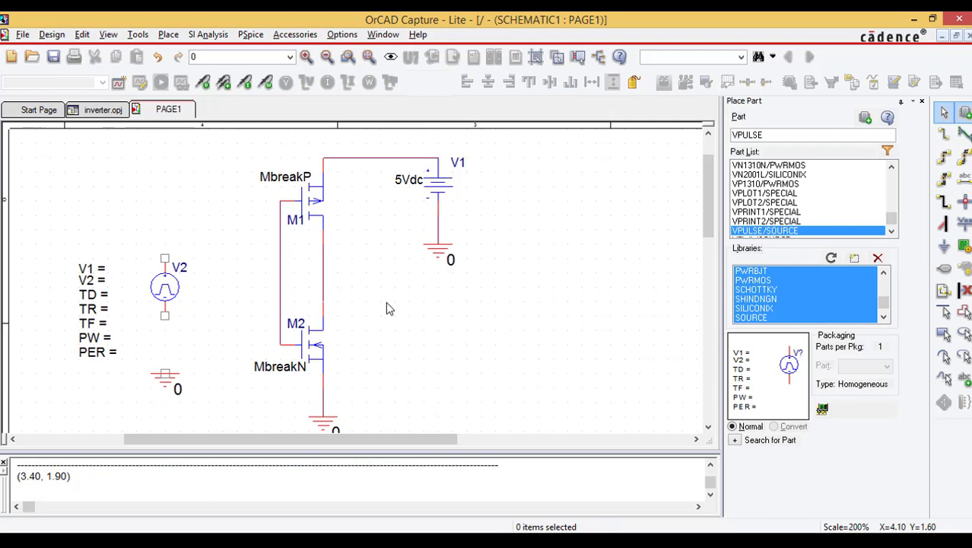
Step: Wire pulse source V2's positive terminal to the vertical gate wire and its negative terminal to the ground symbol beneath it
{"action": "key", "text": "w"}
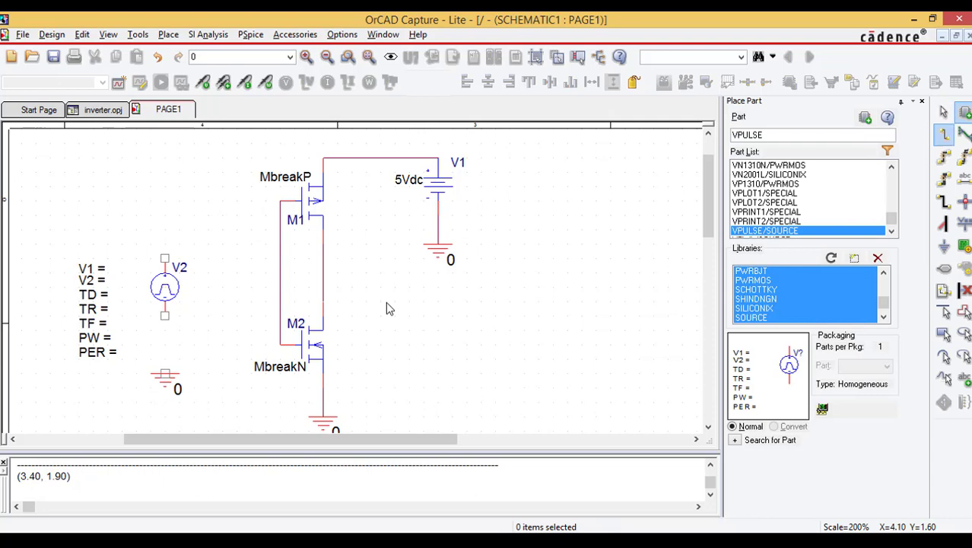
{"action": "left_click", "coordinate": [164, 258]}
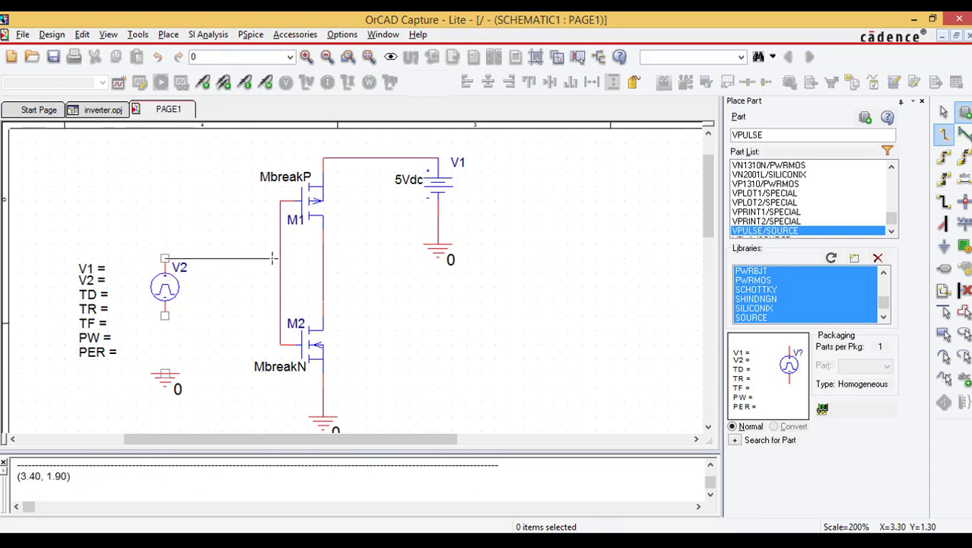
{"action": "left_click", "coordinate": [280, 259]}
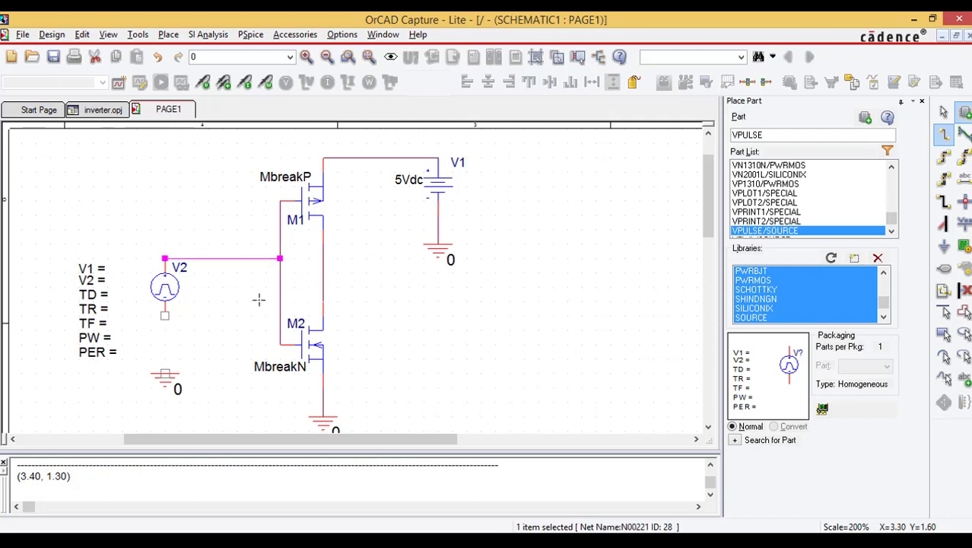
{"action": "left_click", "coordinate": [164, 315]}
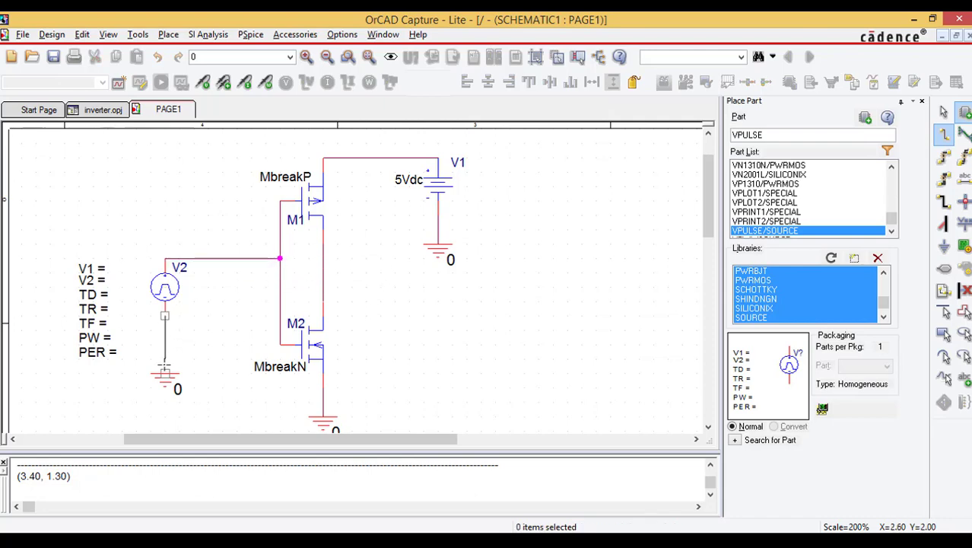
{"action": "left_click", "coordinate": [164, 373]}
{"action": "key", "text": "Escape"}
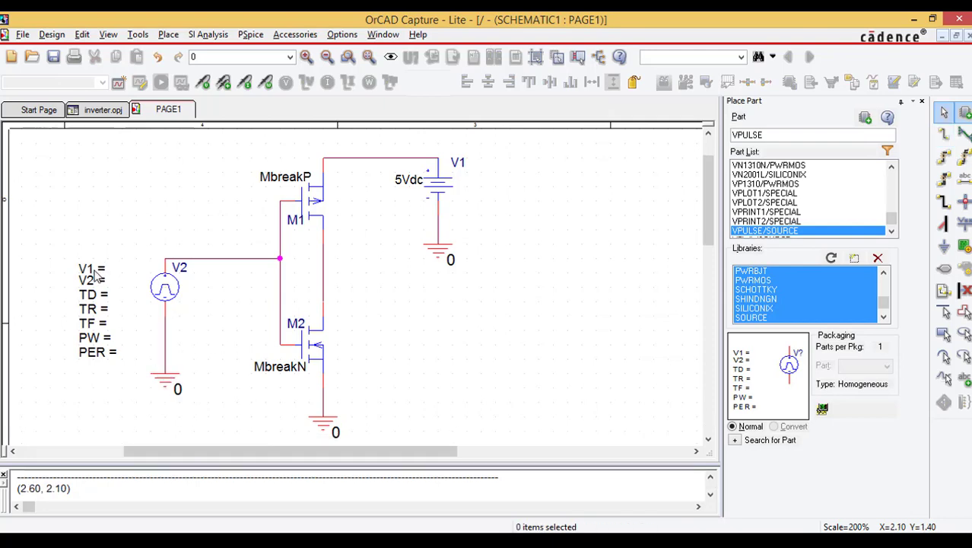
Step: Set the pulse source's V1 level to 5 and its V2 level to 0
{"action": "left_click", "coordinate": [96, 272]}
{"action": "double_click", "coordinate": [96, 273]}
{"action": "left_click", "coordinate": [464, 210]}
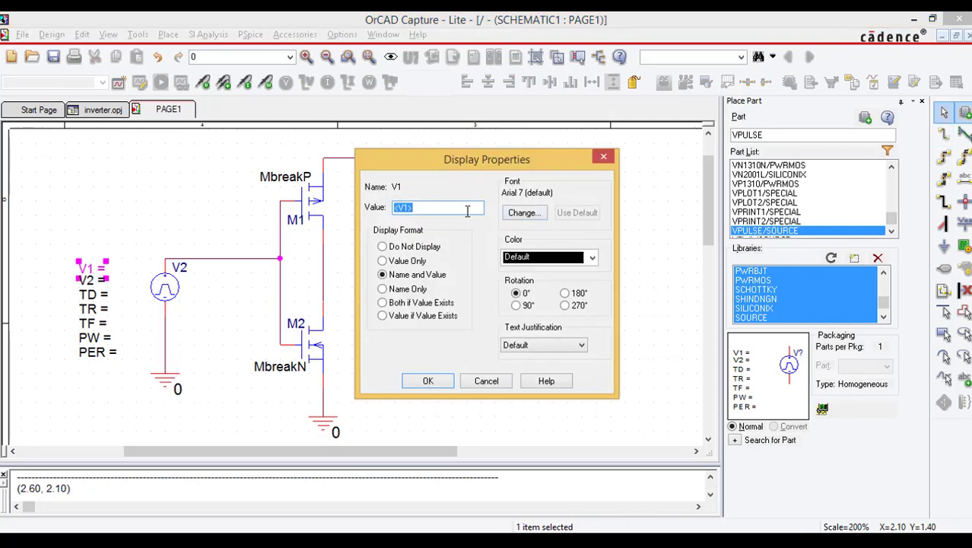
{"action": "type", "text": "5"}
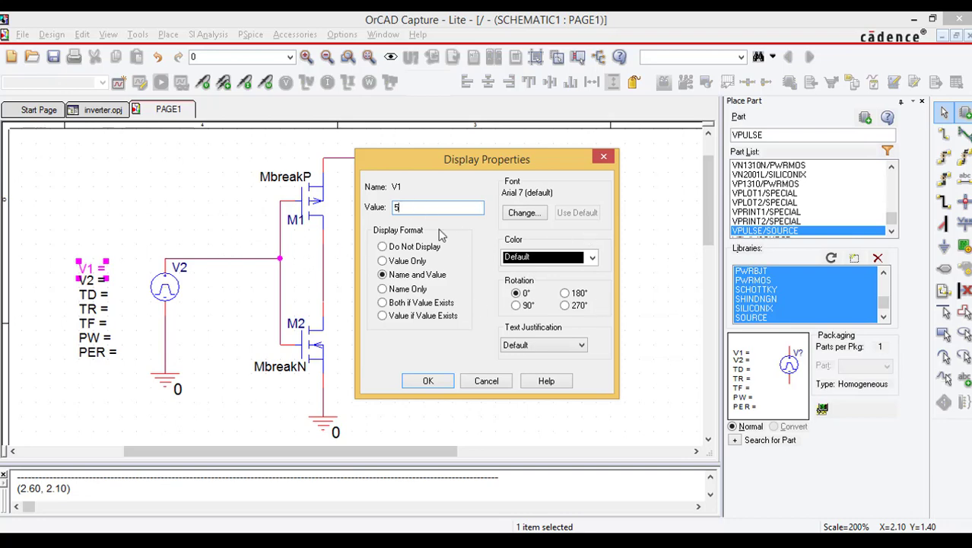
{"action": "left_click", "coordinate": [428, 380]}
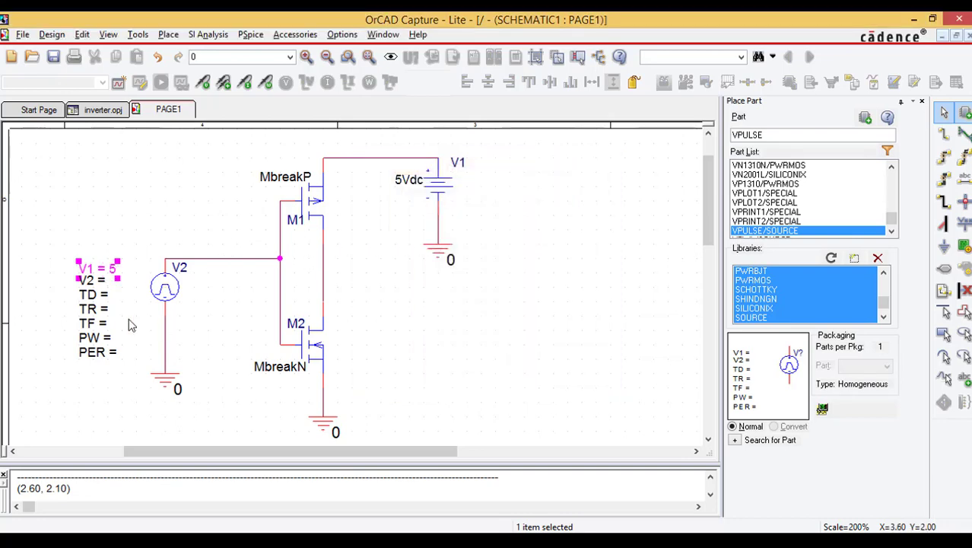
{"action": "double_click", "coordinate": [92, 283]}
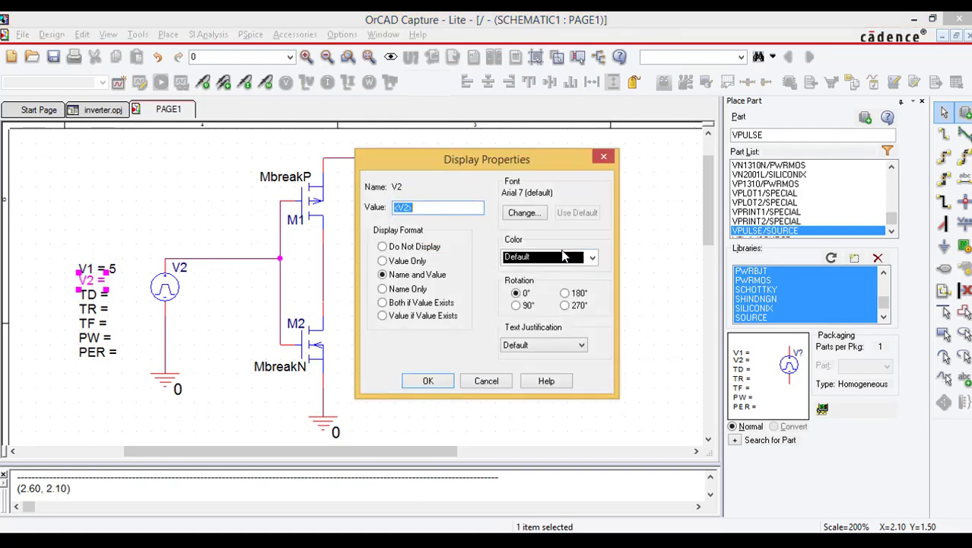
{"action": "type", "text": "0"}
{"action": "left_click", "coordinate": [428, 380]}
Step: Set the pulse source's delay time TD to 0
{"action": "left_click", "coordinate": [95, 295]}
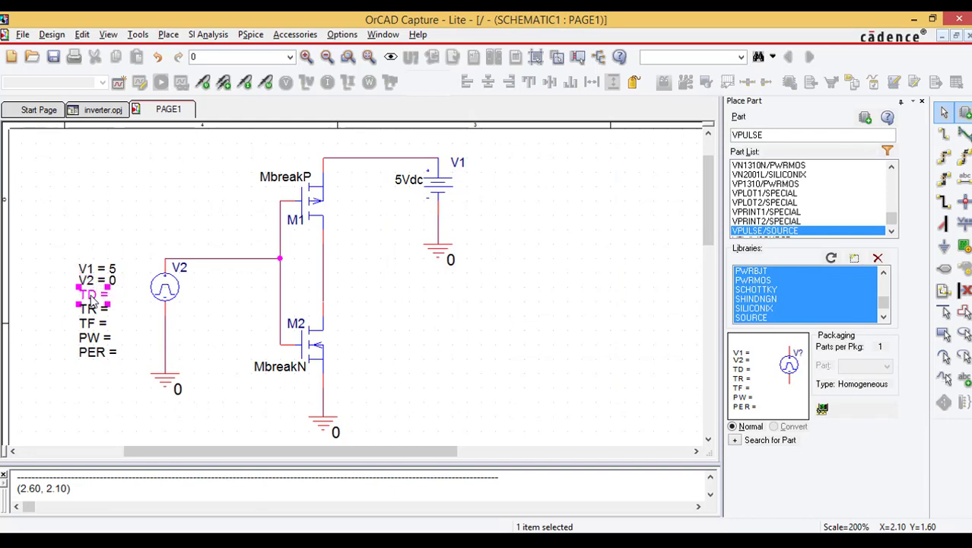
{"action": "double_click", "coordinate": [94, 299]}
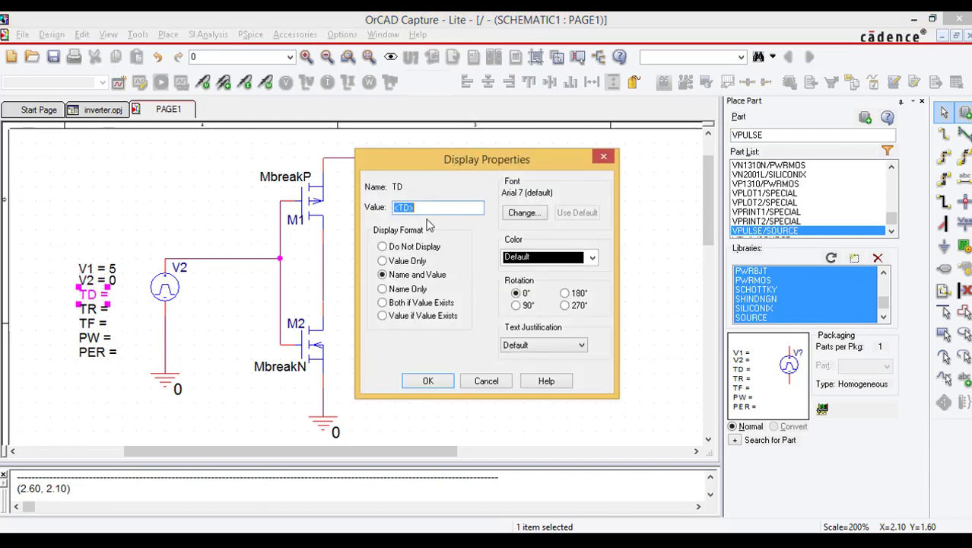
{"action": "type", "text": "0"}
{"action": "left_click", "coordinate": [426, 381]}
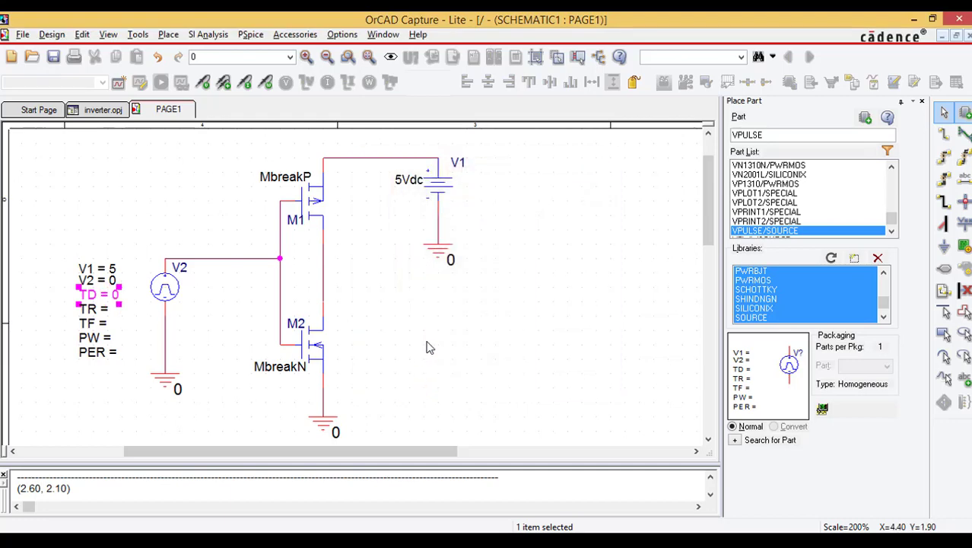
{"action": "left_click", "coordinate": [432, 346]}
Step: Set the pulse source's rise time TR and fall time TF to 1n each
{"action": "double_click", "coordinate": [95, 308]}
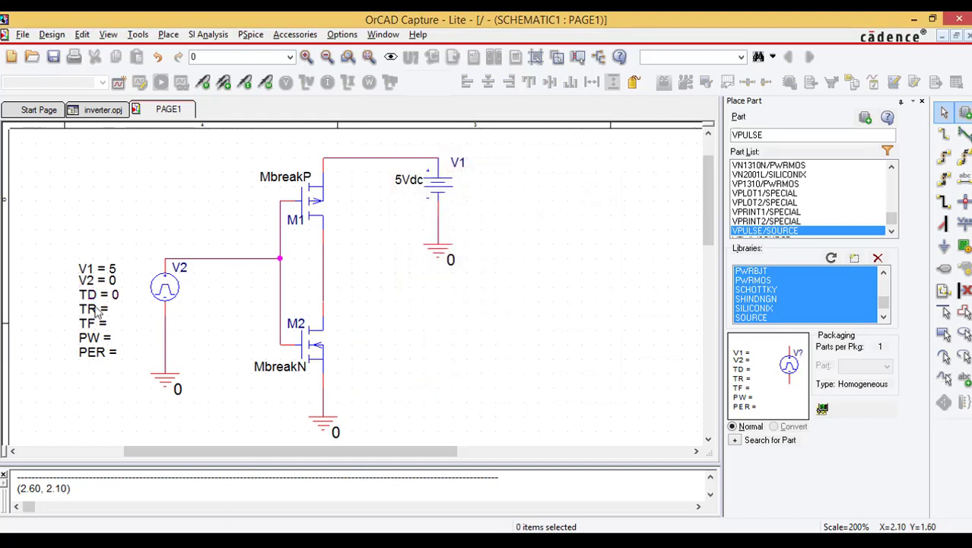
{"action": "type", "text": "1n"}
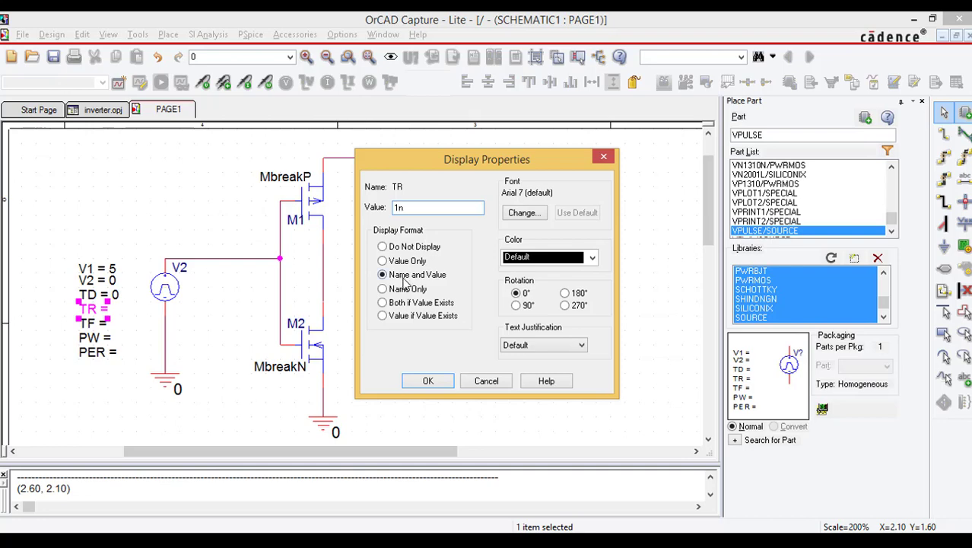
{"action": "left_click", "coordinate": [427, 380]}
{"action": "double_click", "coordinate": [94, 322]}
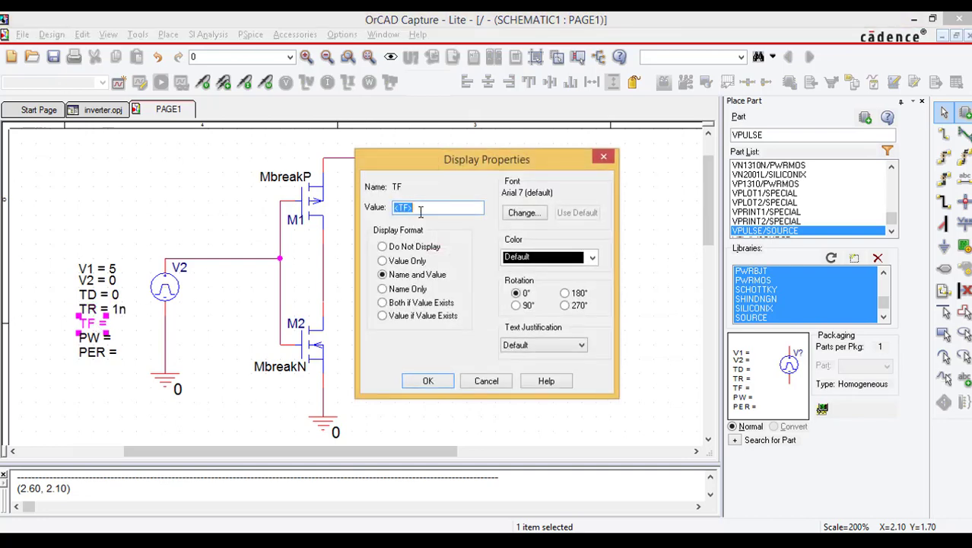
{"action": "type", "text": "1n"}
{"action": "left_click", "coordinate": [427, 379]}
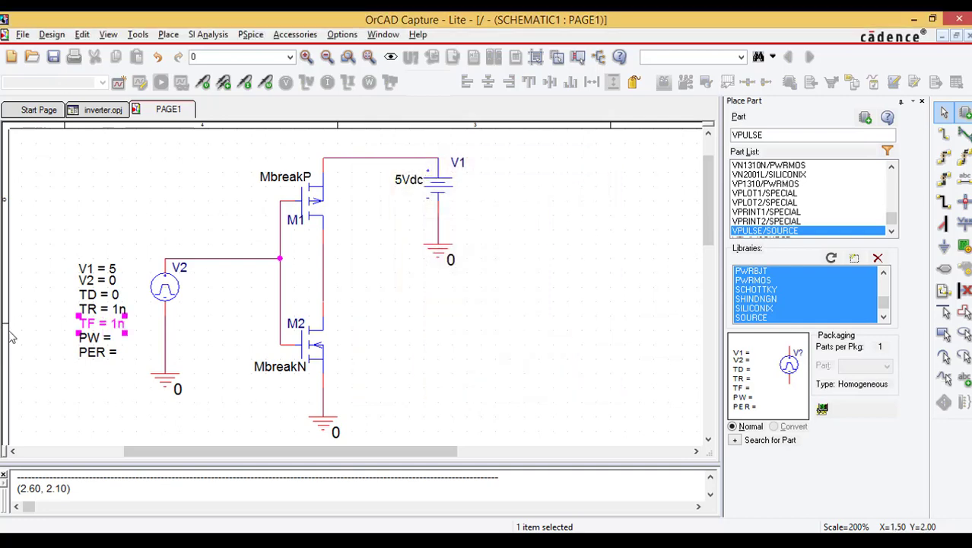
{"action": "left_click", "coordinate": [107, 392]}
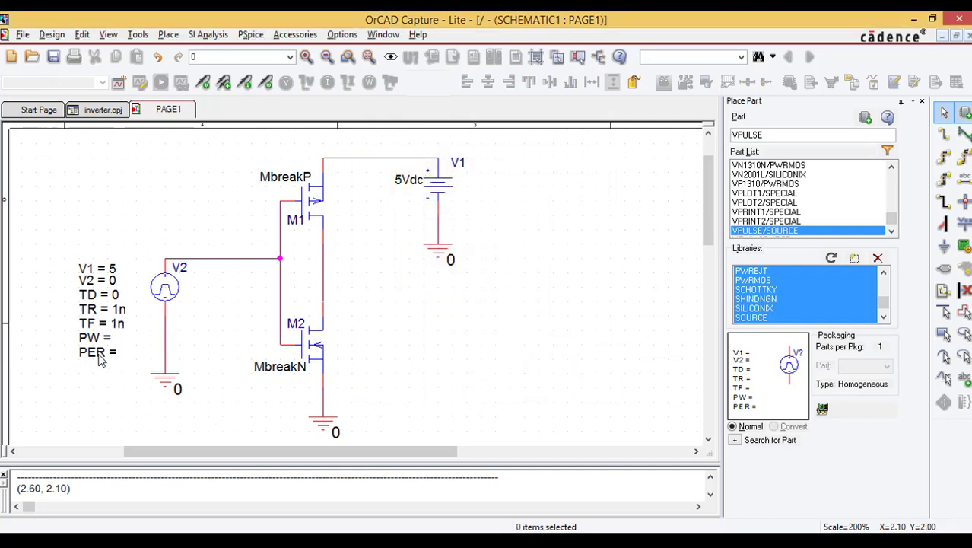
Step: Set the pulse source's period PER to 10m and its pulse width PW to 5m
{"action": "double_click", "coordinate": [100, 354]}
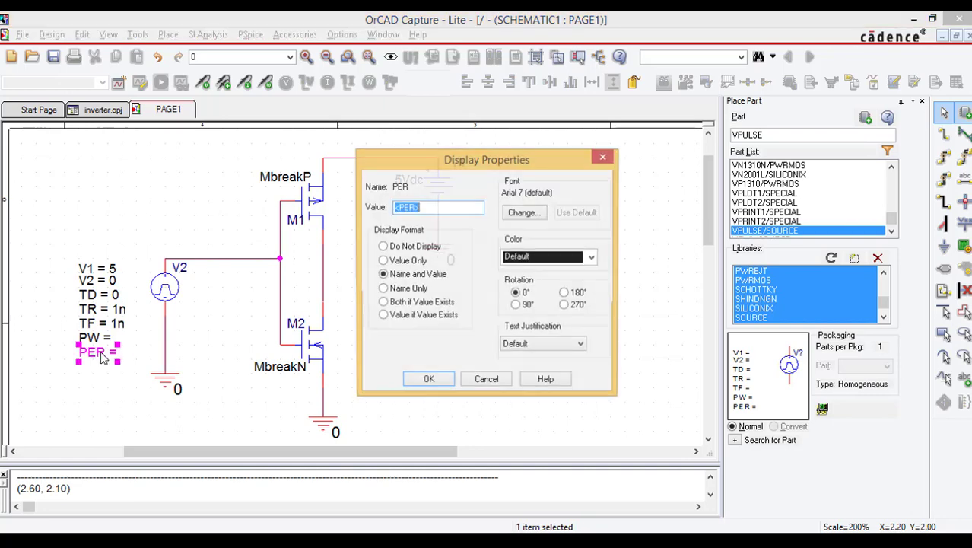
{"action": "type", "text": "10m"}
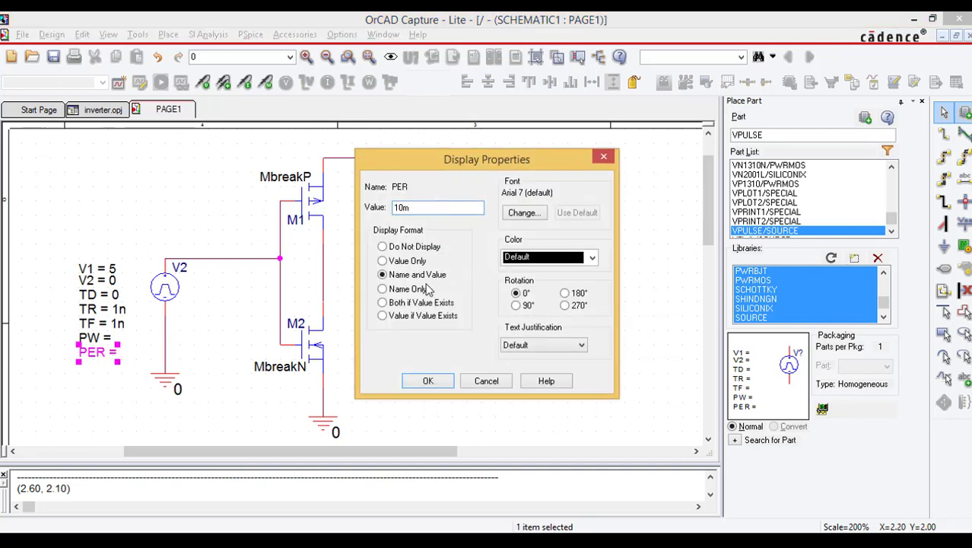
{"action": "left_click", "coordinate": [428, 380]}
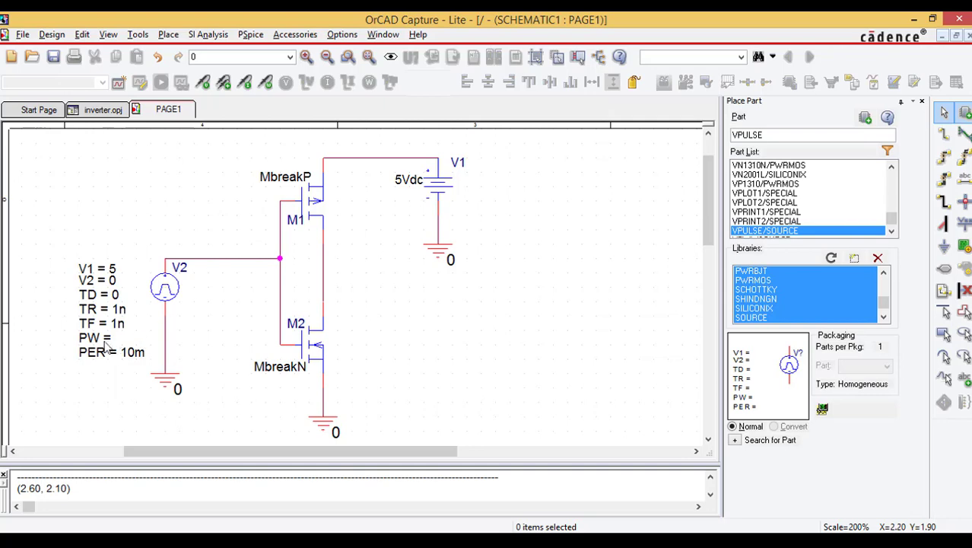
{"action": "double_click", "coordinate": [93, 339]}
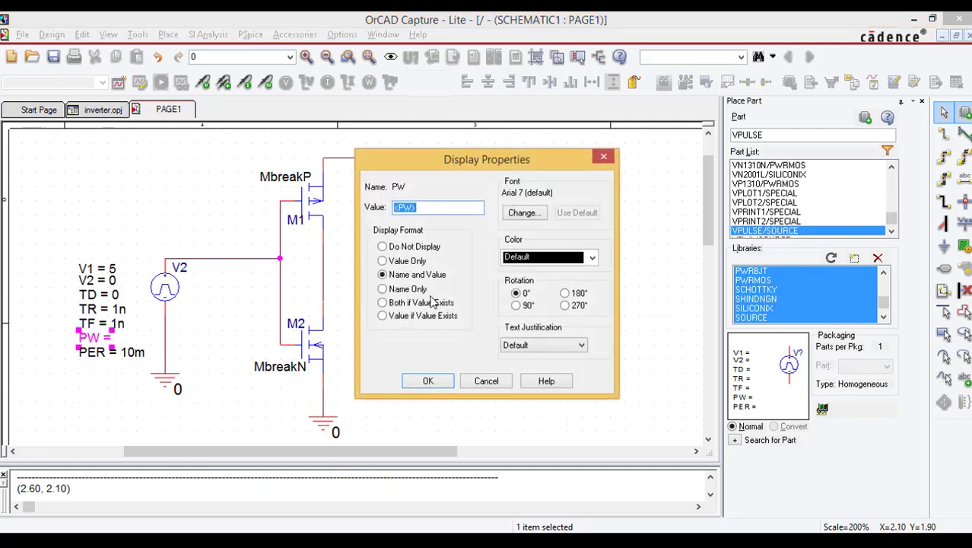
{"action": "type", "text": "5m"}
{"action": "left_click", "coordinate": [429, 380]}
{"action": "left_click", "coordinate": [464, 329]}
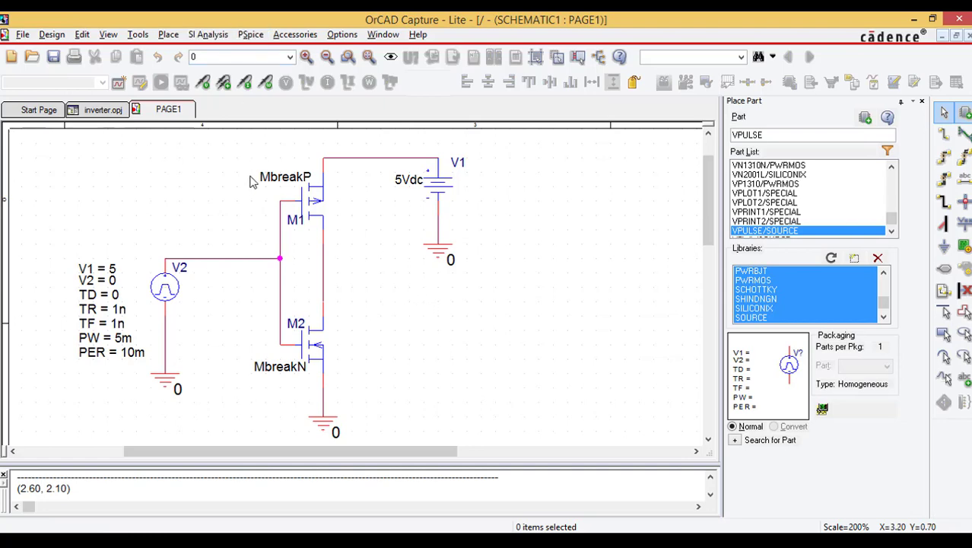
Step: Create a new simulation profile named invertersimulate that inherits from none
{"action": "left_click", "coordinate": [251, 35]}
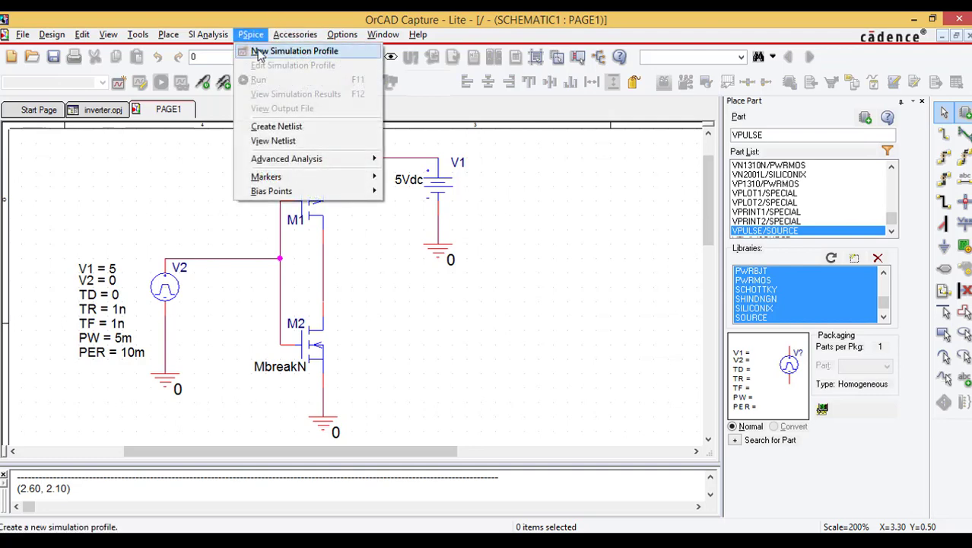
{"action": "left_click", "coordinate": [288, 54]}
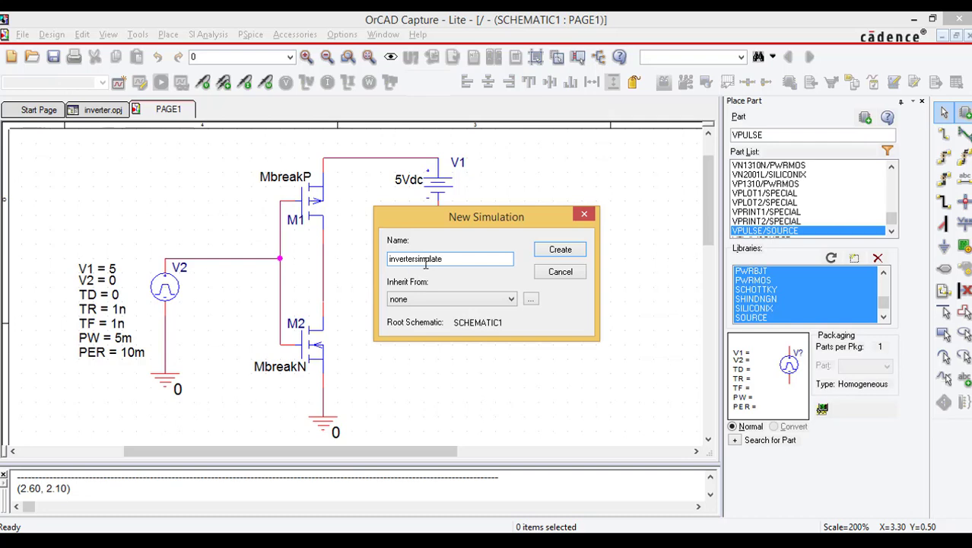
{"action": "left_click", "coordinate": [561, 251]}
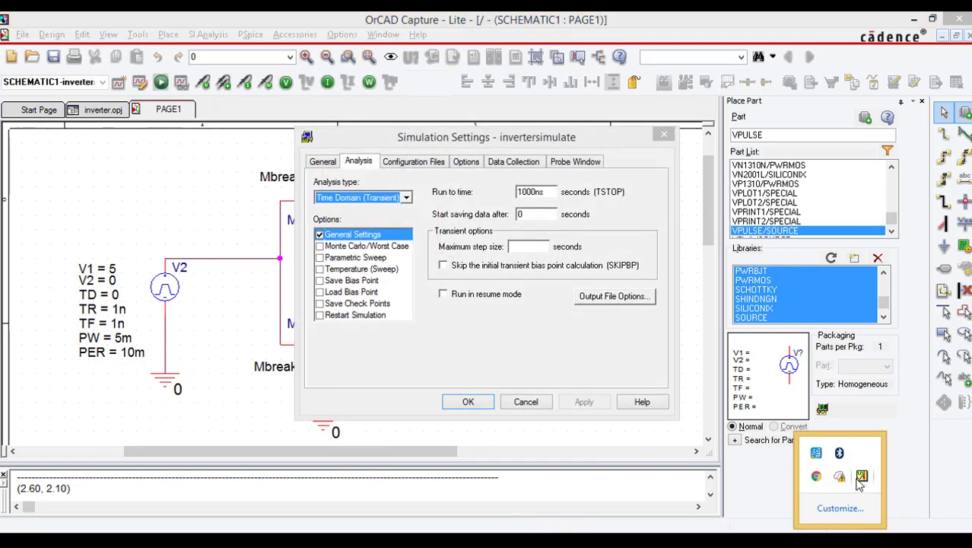
Step: Configure the profile for a Time Domain (Transient) analysis with a run time of 50 ms and apply the settings
{"action": "left_click", "coordinate": [563, 337]}
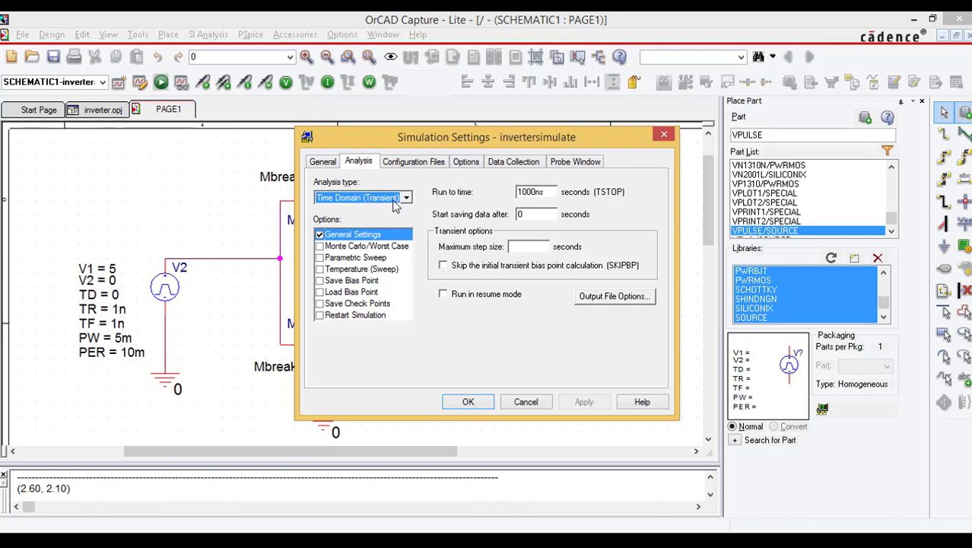
{"action": "left_click", "coordinate": [394, 201]}
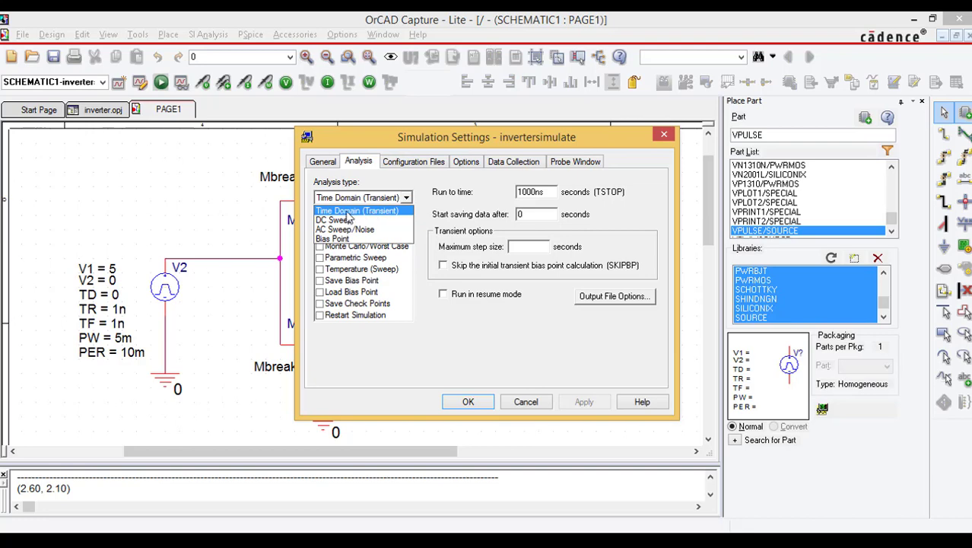
{"action": "left_click", "coordinate": [375, 211]}
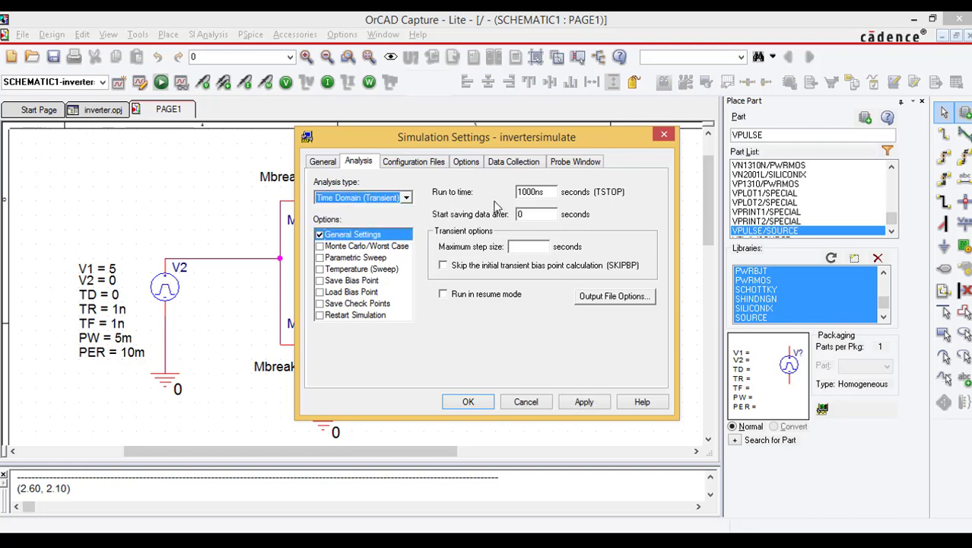
{"action": "left_click_drag", "start_coordinate": [489, 147], "coordinate": [523, 102]}
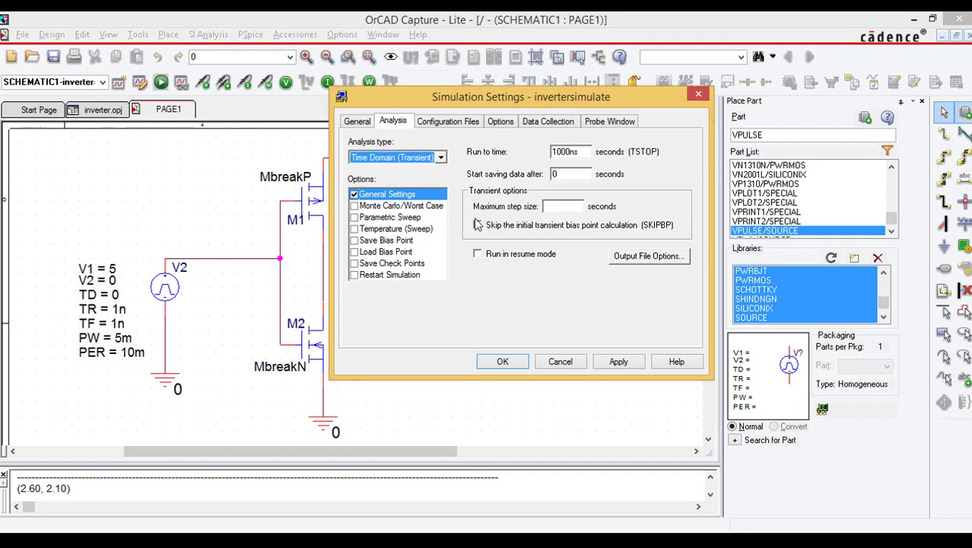
{"action": "left_click_drag", "start_coordinate": [585, 152], "coordinate": [554, 152]}
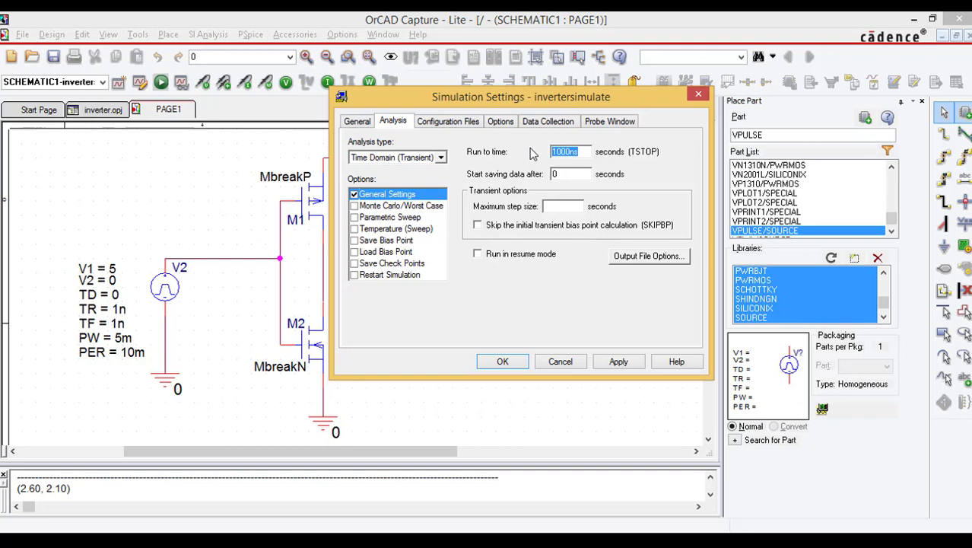
{"action": "type", "text": "50m"}
{"action": "left_click", "coordinate": [619, 362]}
{"action": "left_click", "coordinate": [508, 362]}
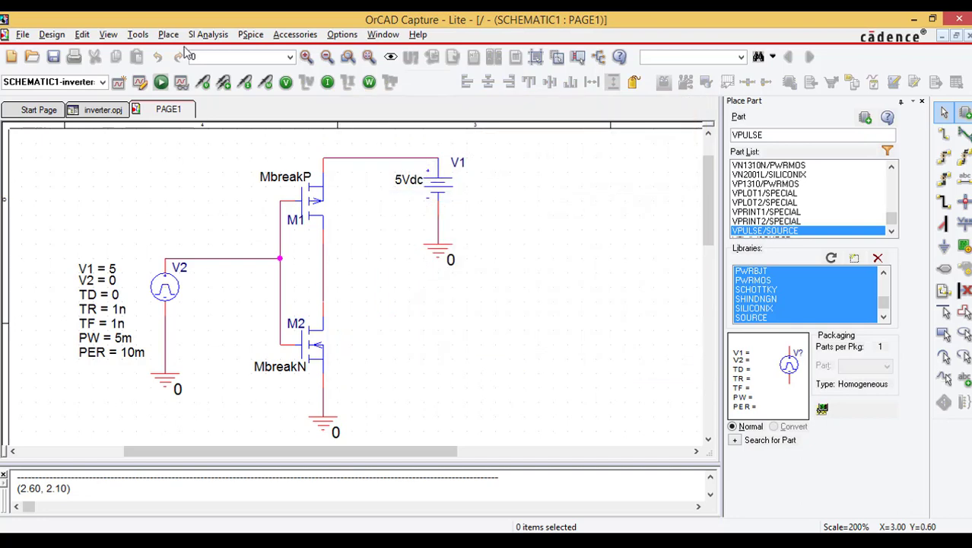
Step: Run the PSpice simulation for the invertersimulate profile and switch away from the PSpice A/D results window
{"action": "left_click", "coordinate": [251, 35]}
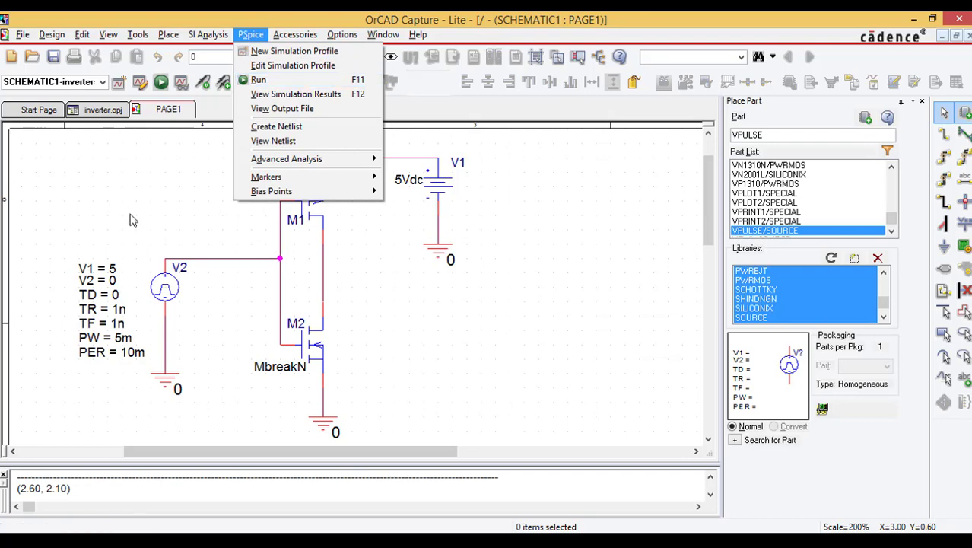
{"action": "left_click", "coordinate": [161, 186]}
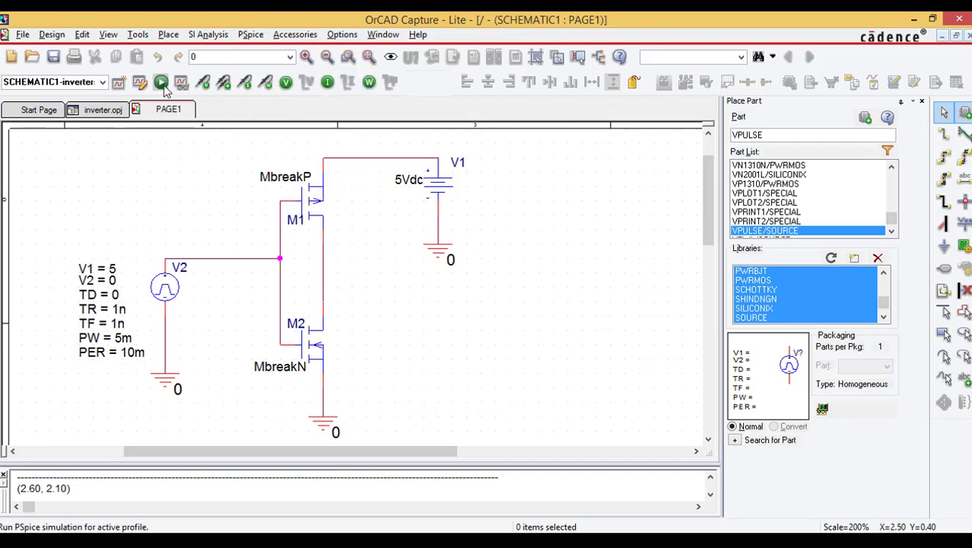
{"action": "left_click", "coordinate": [162, 85]}
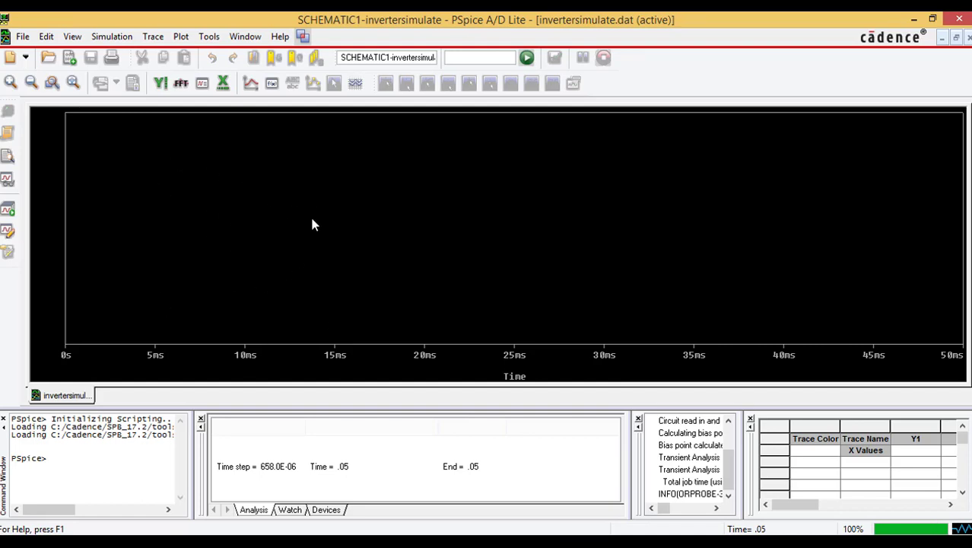
{"action": "key", "text": "alt+Tab"}
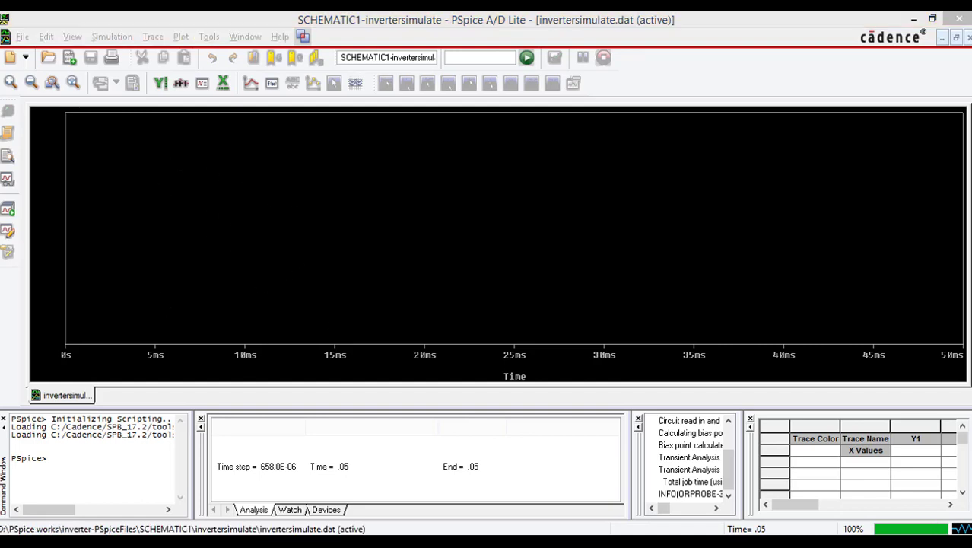
Step: Switch to OrCAD Capture, place a voltage marker on the input wire between source V2 and the transistor gates, and view its trace in PSpice A/D
{"action": "left_click", "coordinate": [321, 540]}
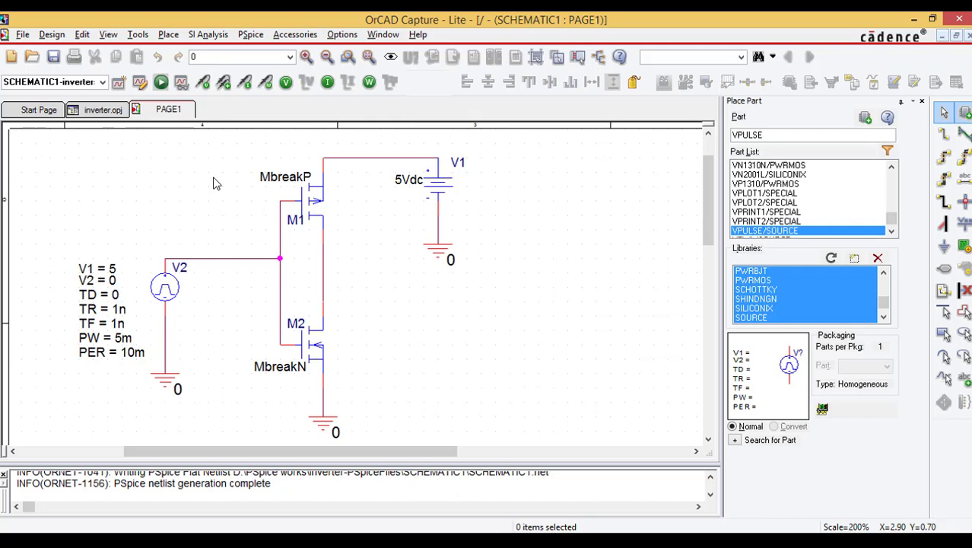
{"action": "left_click", "coordinate": [203, 85]}
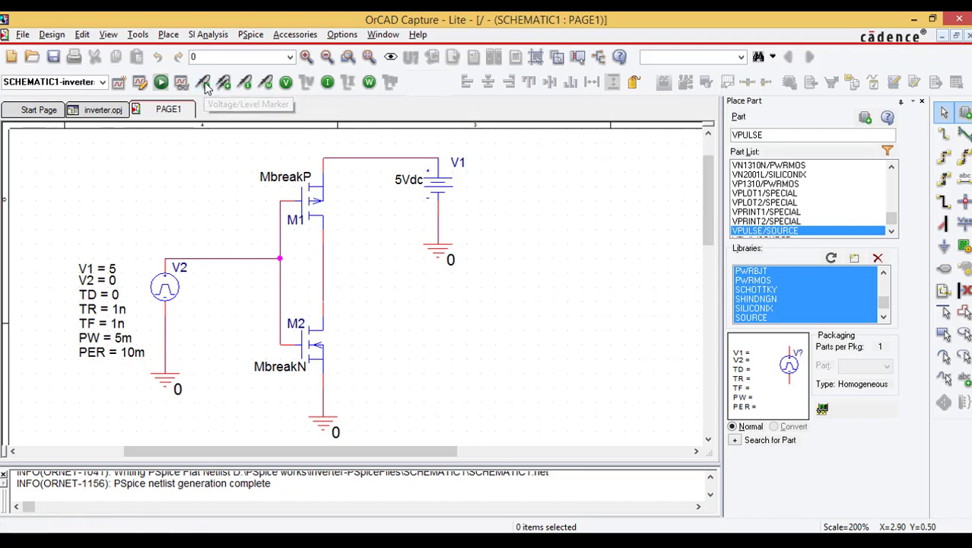
{"action": "left_click", "coordinate": [215, 264]}
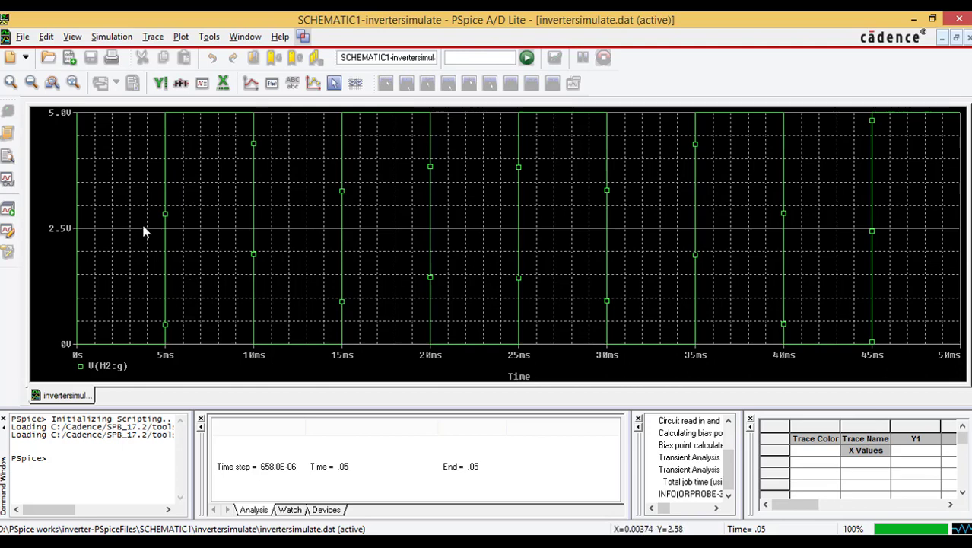
{"action": "key", "text": "alt+Tab"}
Step: Add a second plot to the waveform window and place a voltage marker in OrCAD Capture on the output wire between M1 and M2
{"action": "left_click", "coordinate": [180, 38]}
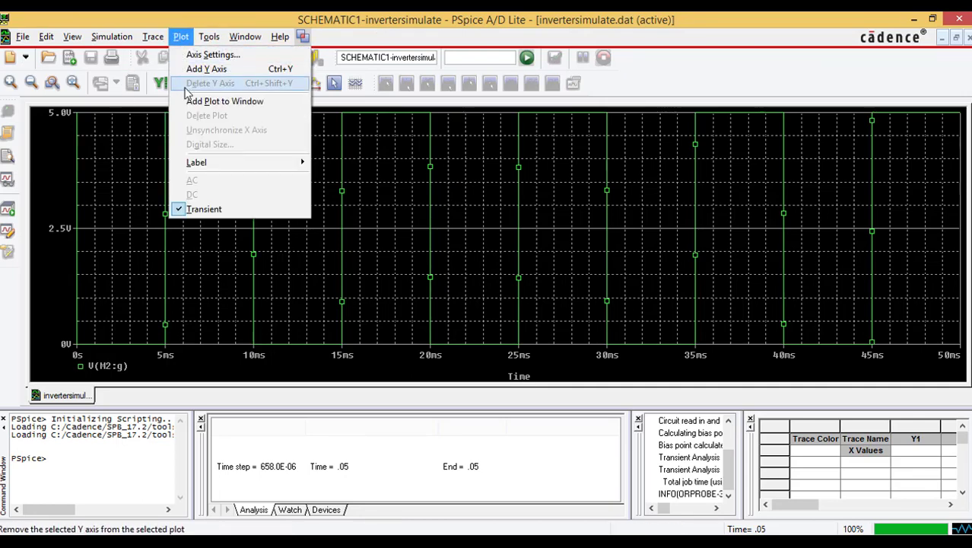
{"action": "left_click", "coordinate": [227, 102]}
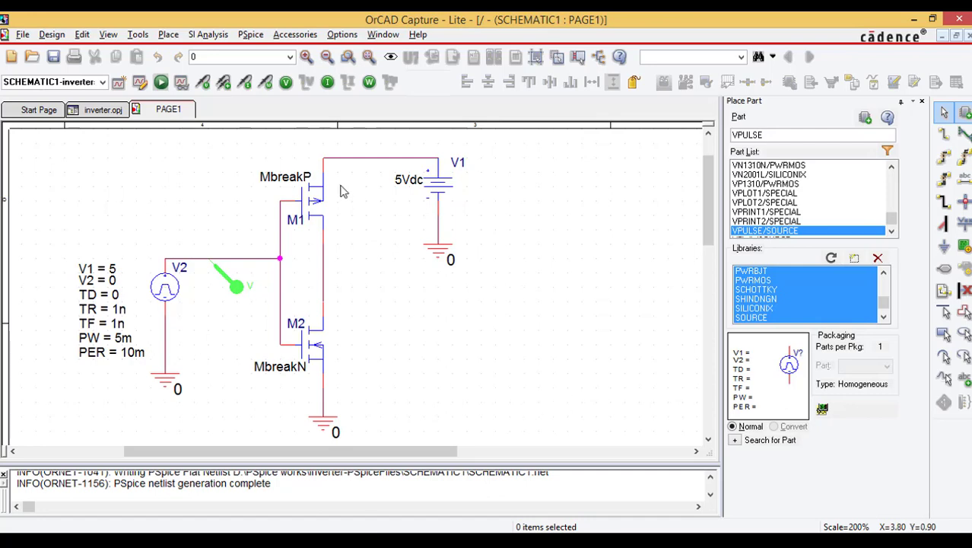
{"action": "left_click", "coordinate": [204, 83]}
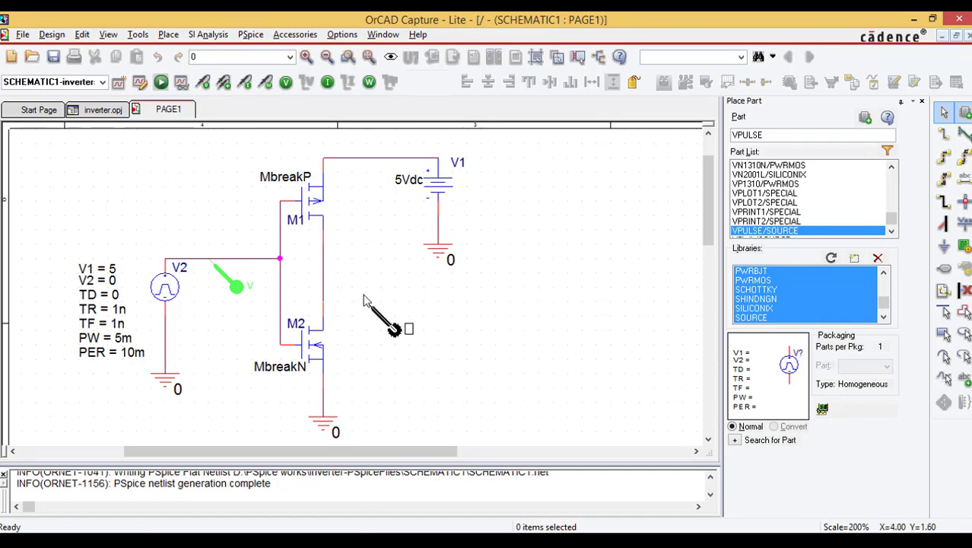
{"action": "left_click", "coordinate": [326, 266]}
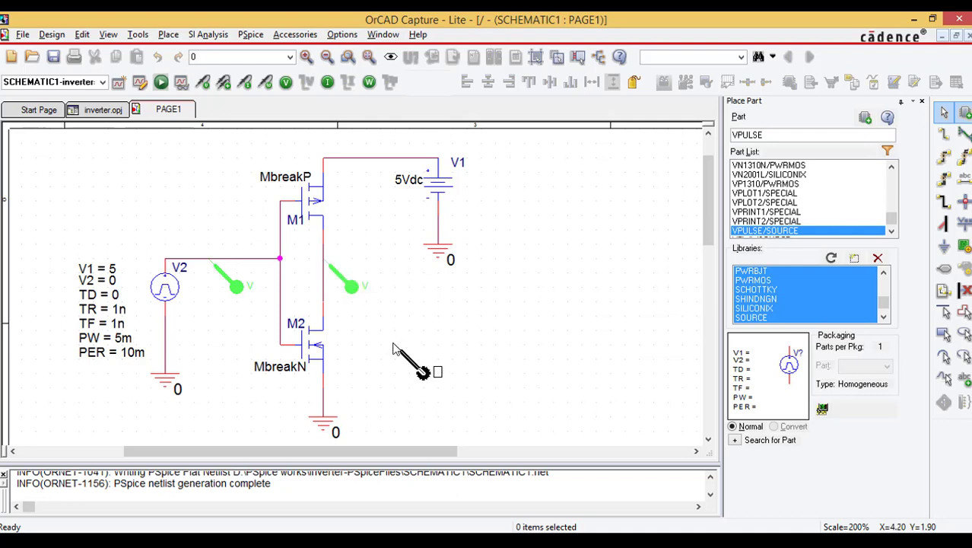
{"action": "key", "text": "alt+Tab"}
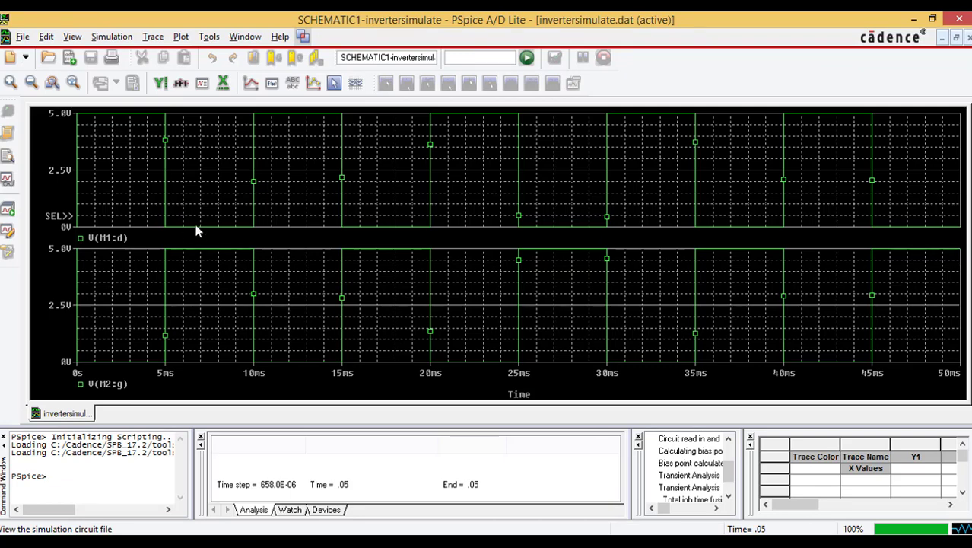
{"action": "left_click", "coordinate": [111, 319]}
{"action": "left_click", "coordinate": [120, 199]}
{"action": "left_click", "coordinate": [115, 324]}
{"action": "left_click", "coordinate": [117, 146]}
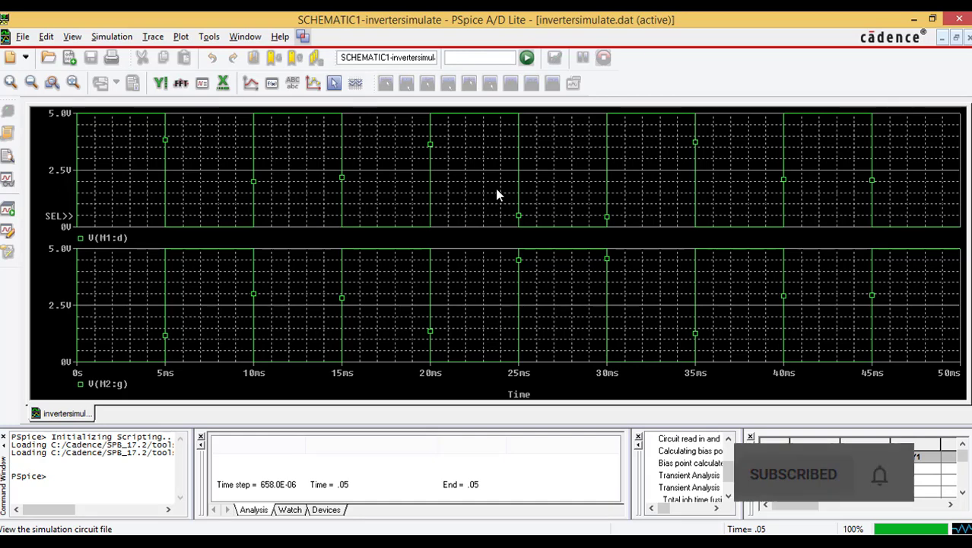
Step: Open the simulation output file and examine the netlist, node voltages, source currents and total power dissipation
{"action": "left_click", "coordinate": [72, 37]}
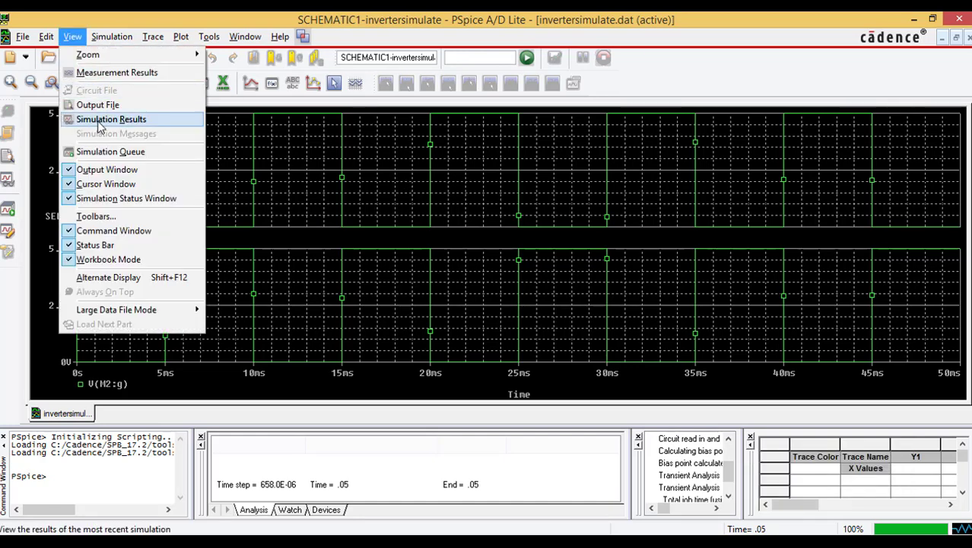
{"action": "left_click", "coordinate": [94, 106]}
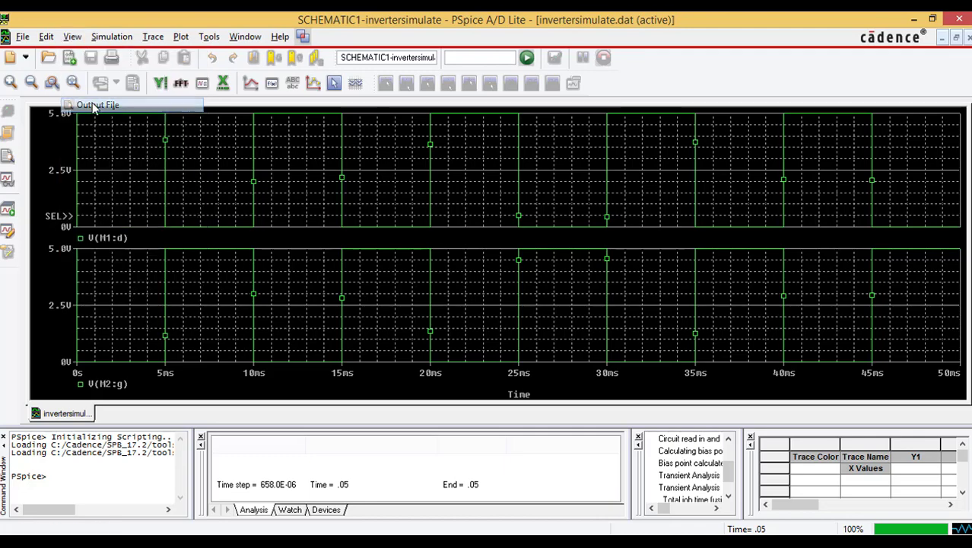
{"action": "scroll", "coordinate": [261, 215], "scroll_direction": "down", "scroll_amount": 5}
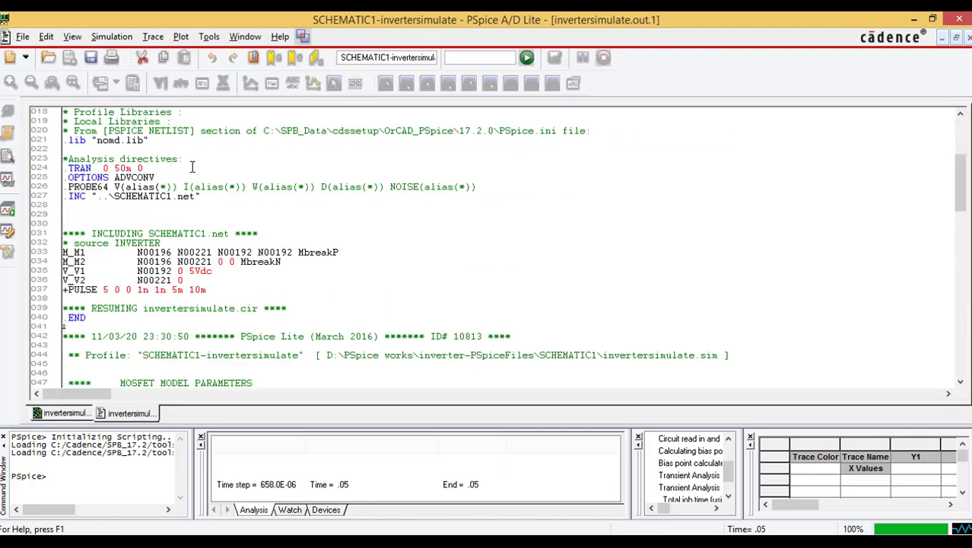
{"action": "scroll", "coordinate": [192, 167], "scroll_direction": "down", "scroll_amount": 20}
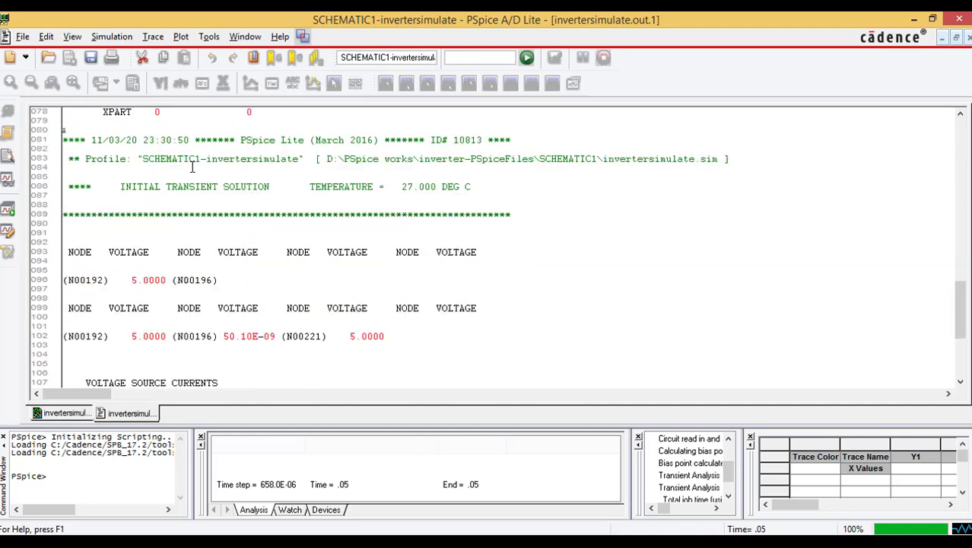
{"action": "left_click", "coordinate": [77, 210]}
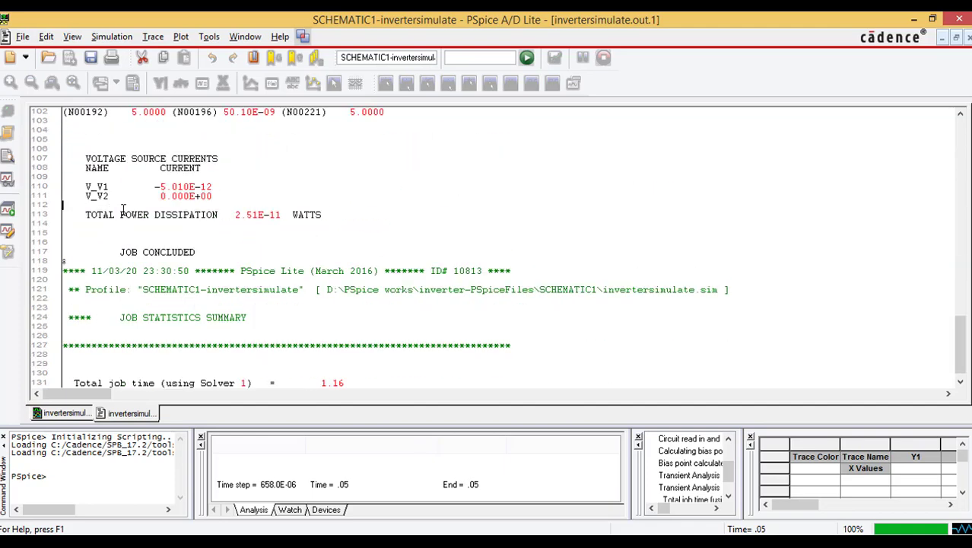
{"action": "double_click", "coordinate": [225, 211]}
{"action": "key", "text": "alt+Tab"}
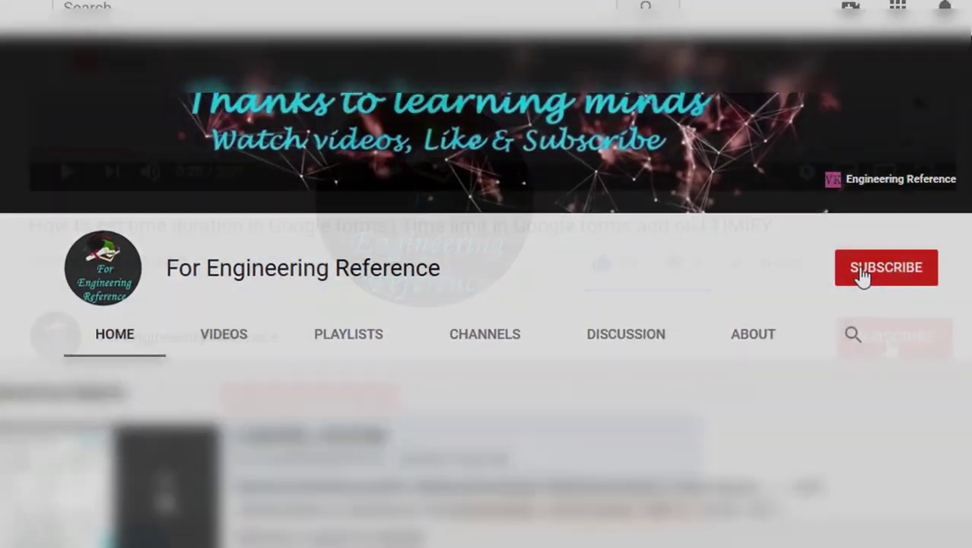
{"action": "left_click", "coordinate": [831, 281]}
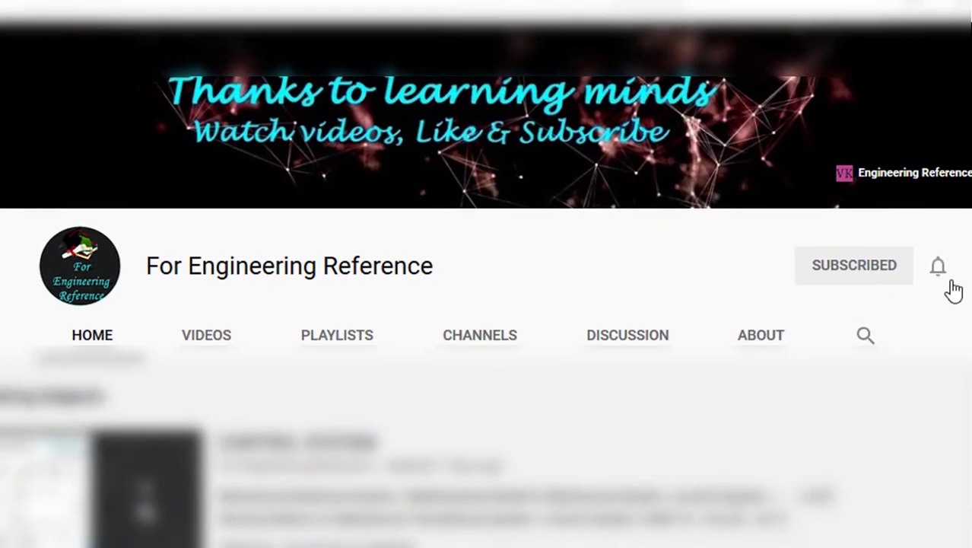
{"action": "left_click", "coordinate": [949, 275]}
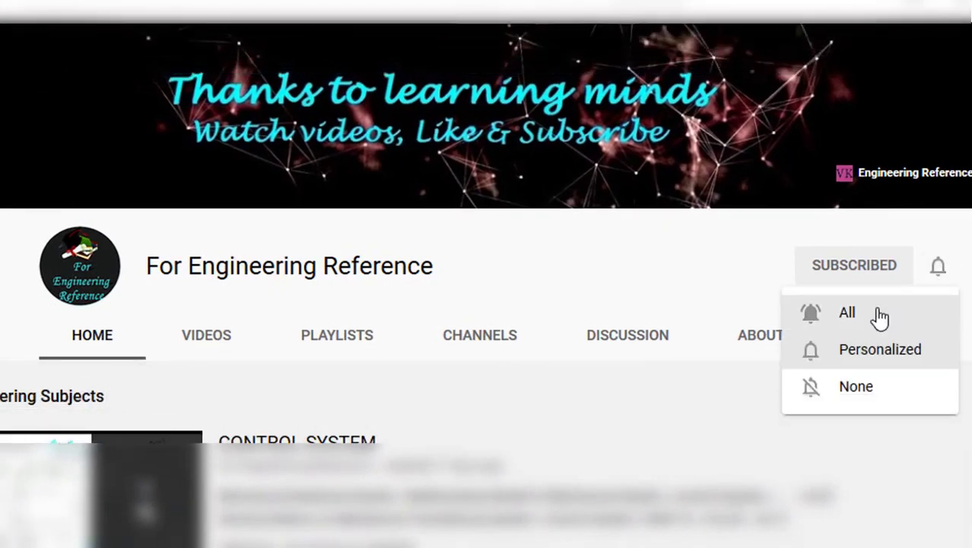